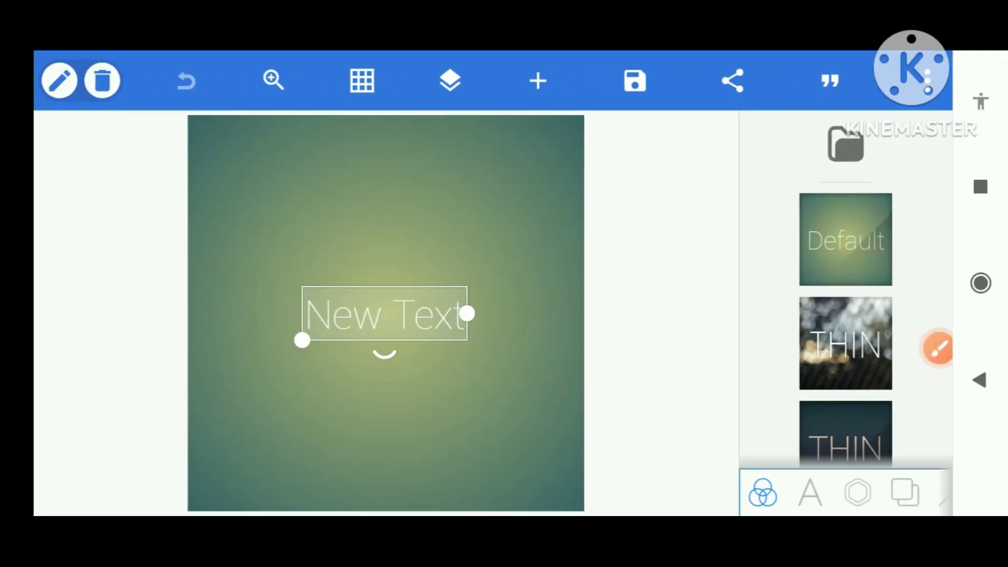
Step: Switch to the image tab to start deleting the default 'New Text' object
left_click(905, 492)
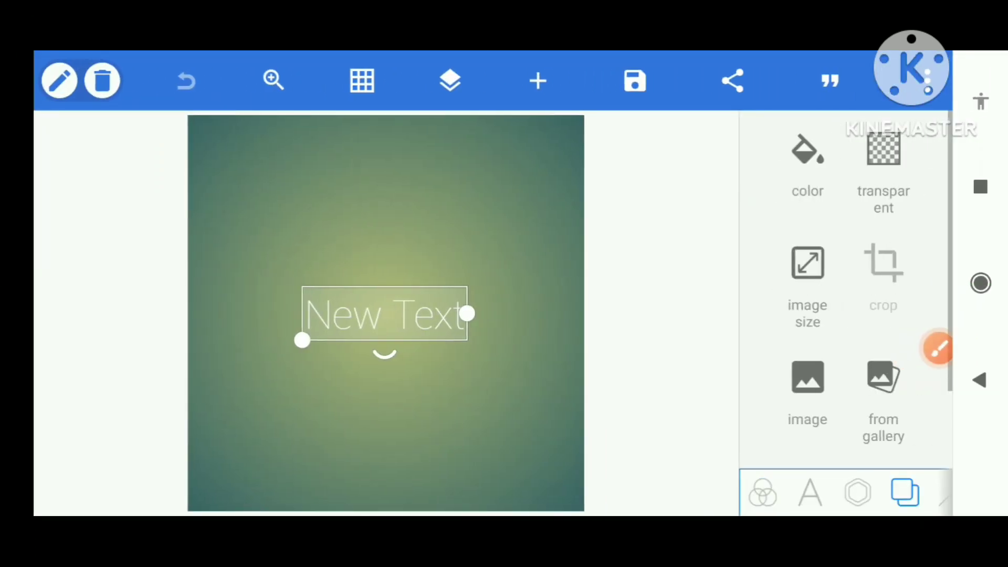
Step: Delete the 'New Text' object and set the canvas width to 2280, making it 2280×1280
left_click(103, 80)
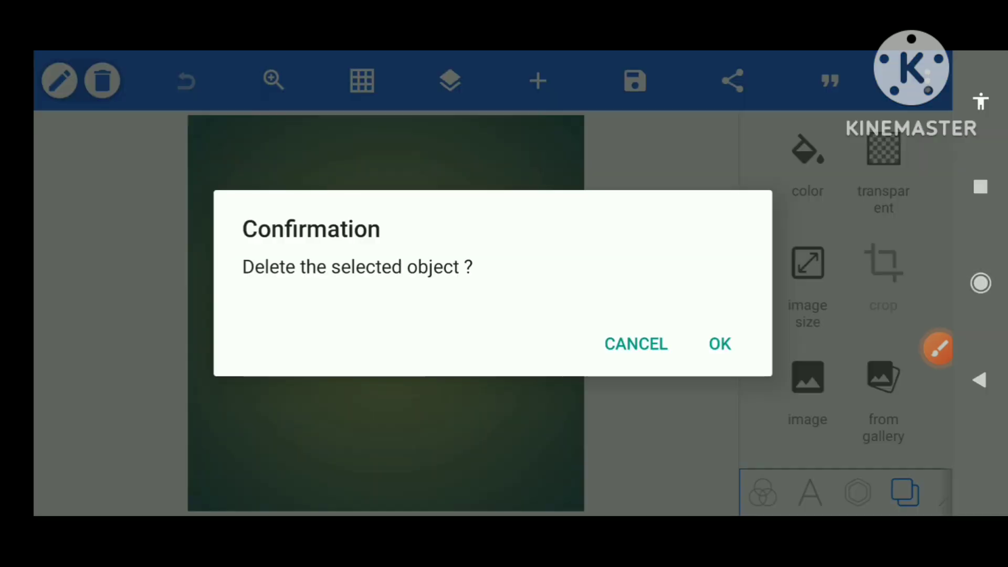
left_click(721, 344)
left_click(807, 264)
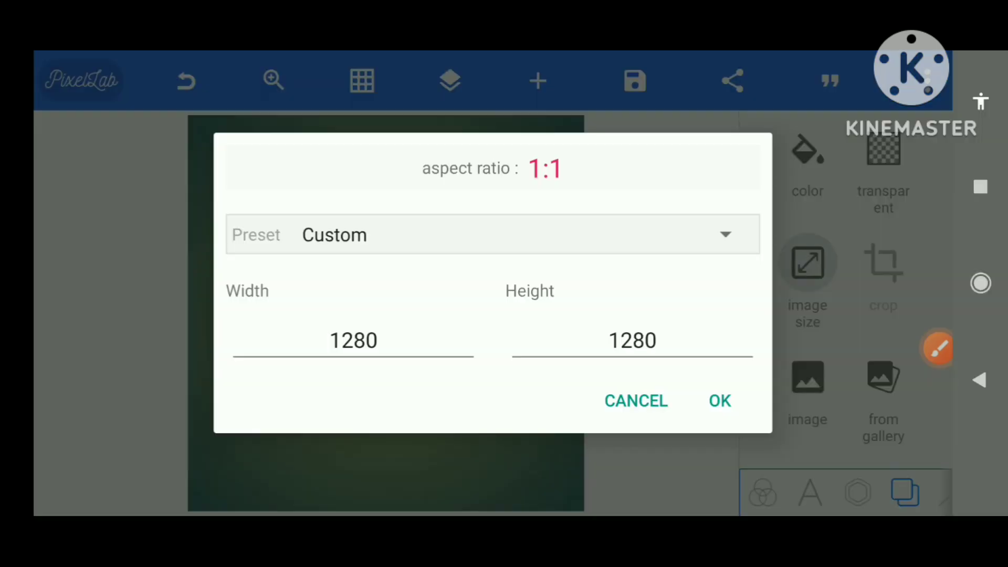
left_click(354, 341)
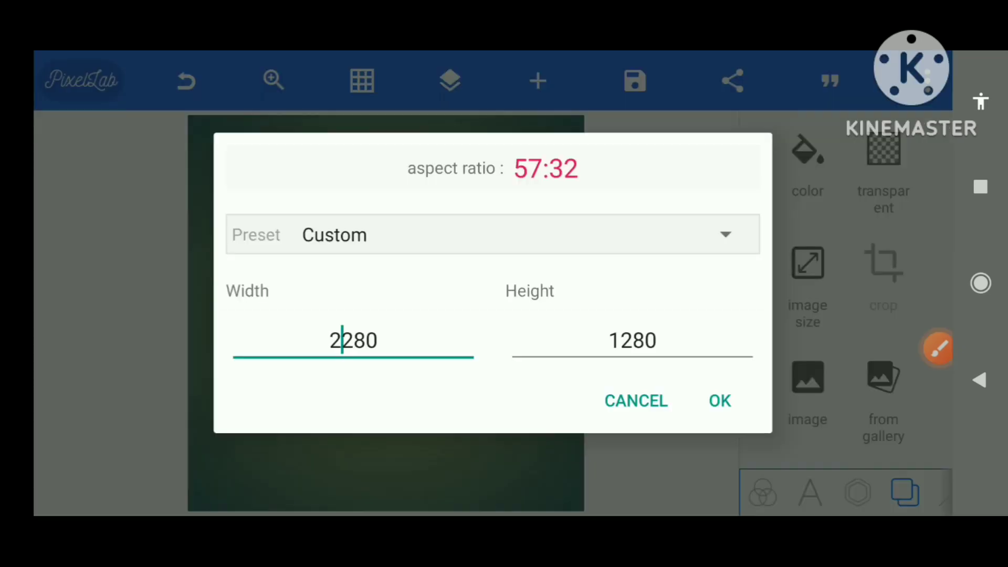
left_click(721, 400)
left_click(857, 493)
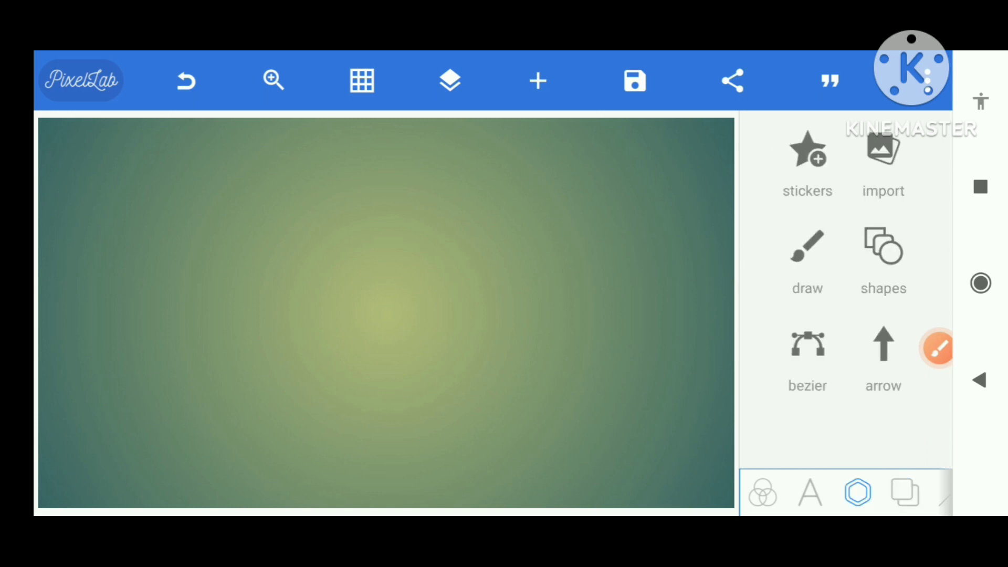
Step: Import the shirtless bodybuilder photo with dumbbells from the Photos gallery
left_click(883, 153)
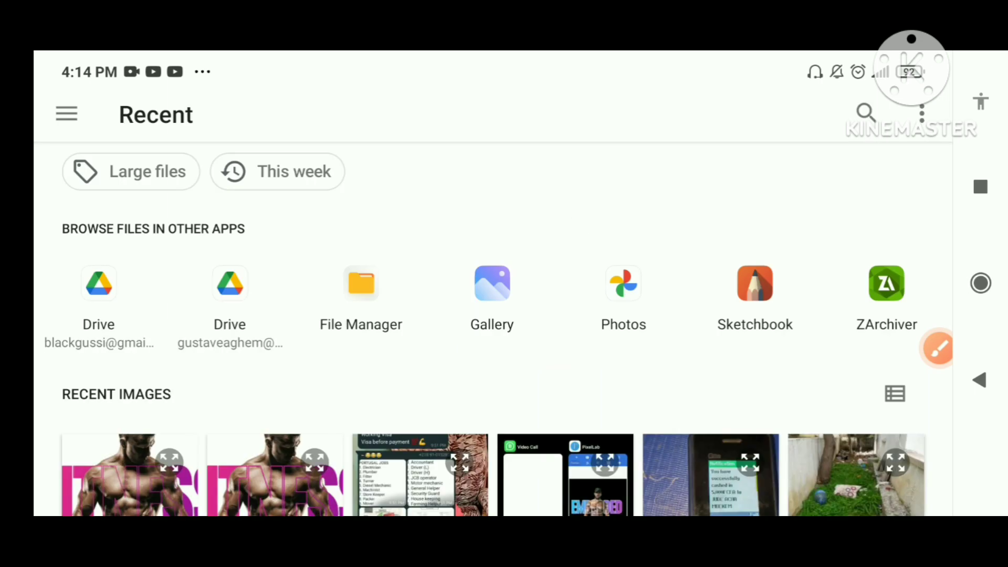
scroll(504, 332, "down", 2)
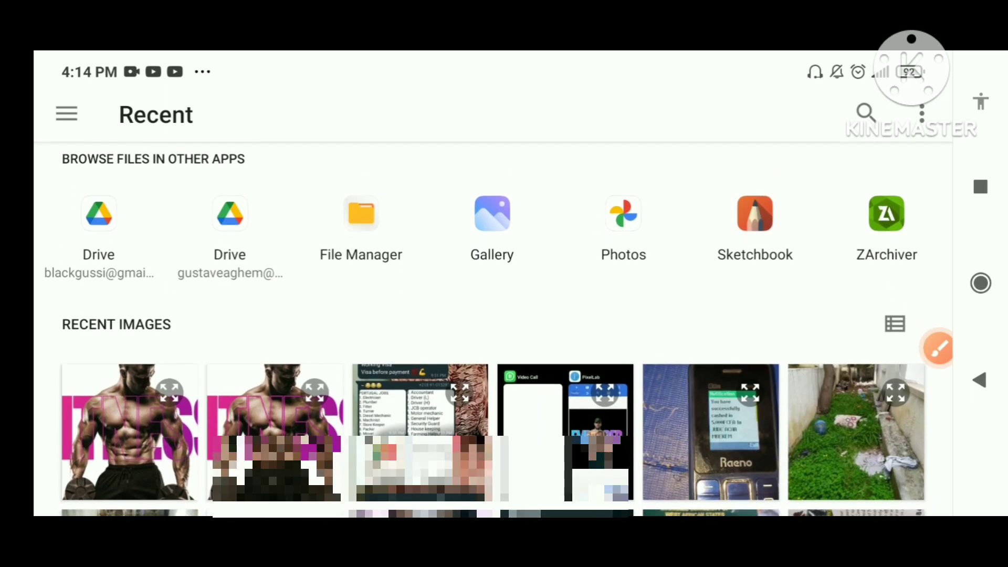
left_click(623, 229)
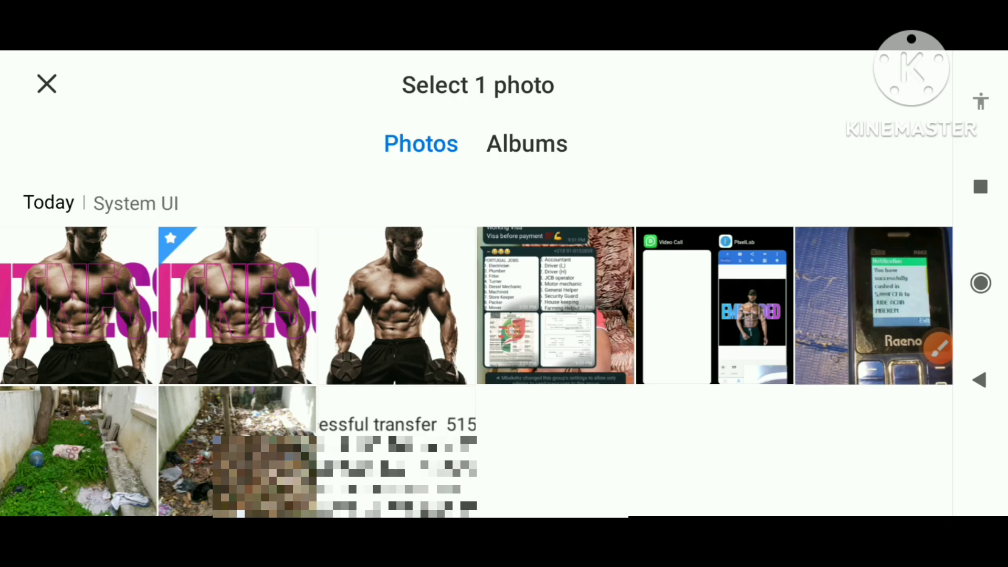
left_click(396, 305)
Step: Place the man photo on the canvas and centre it horizontally and vertically
left_click(906, 455)
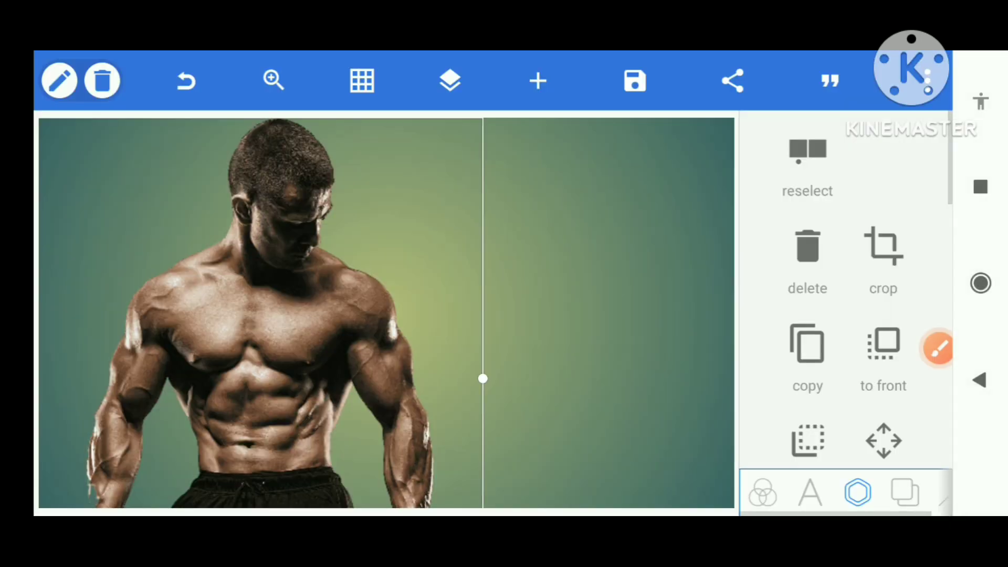
mouse_move(275, 315)
left_mouse_down()
mouse_move(367, 288)
mouse_move(371, 269)
left_mouse_up()
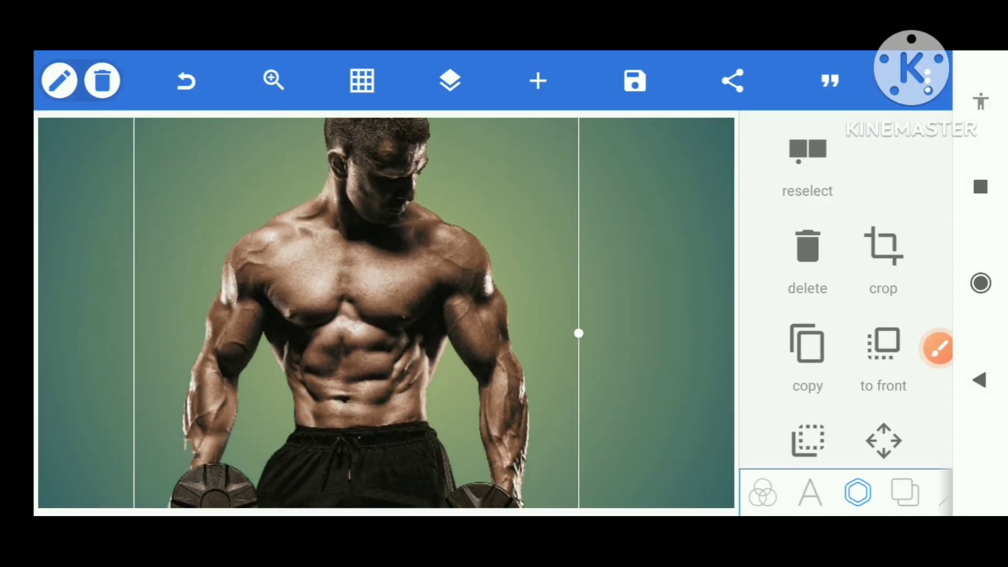
scroll(846, 316, "down", 5)
scroll(847, 316, "down", 2)
left_click(805, 237)
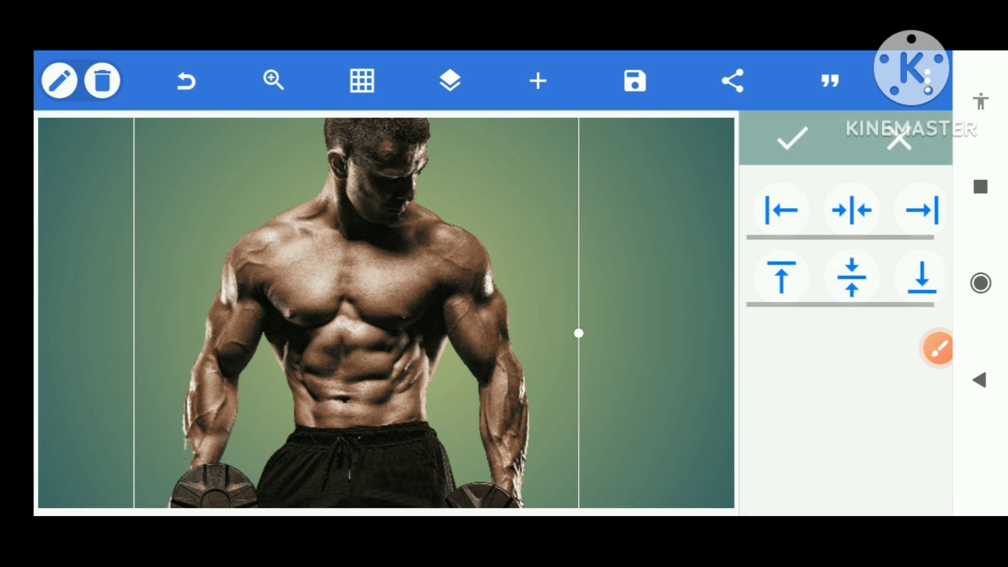
left_click(852, 209)
left_click(851, 278)
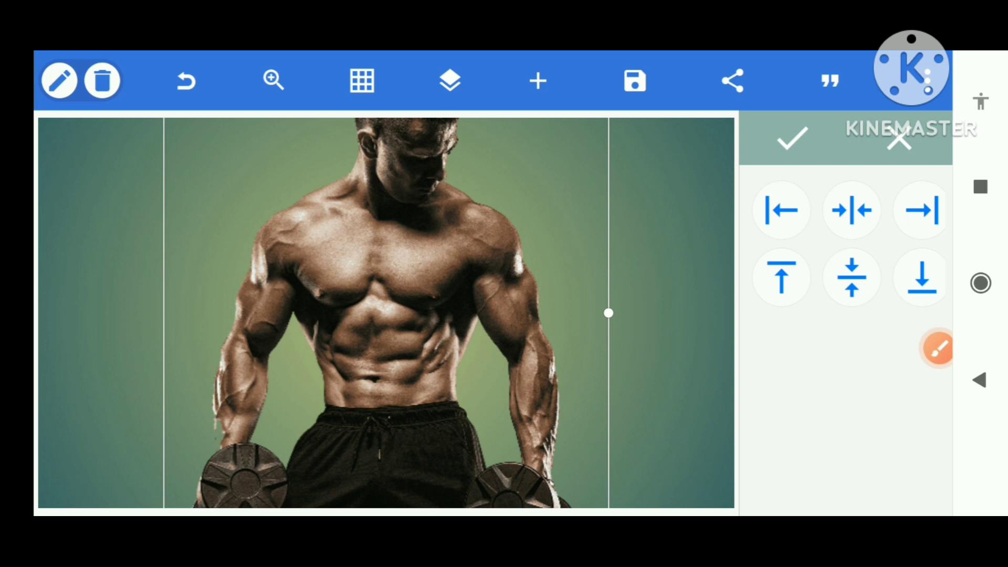
left_click(791, 138)
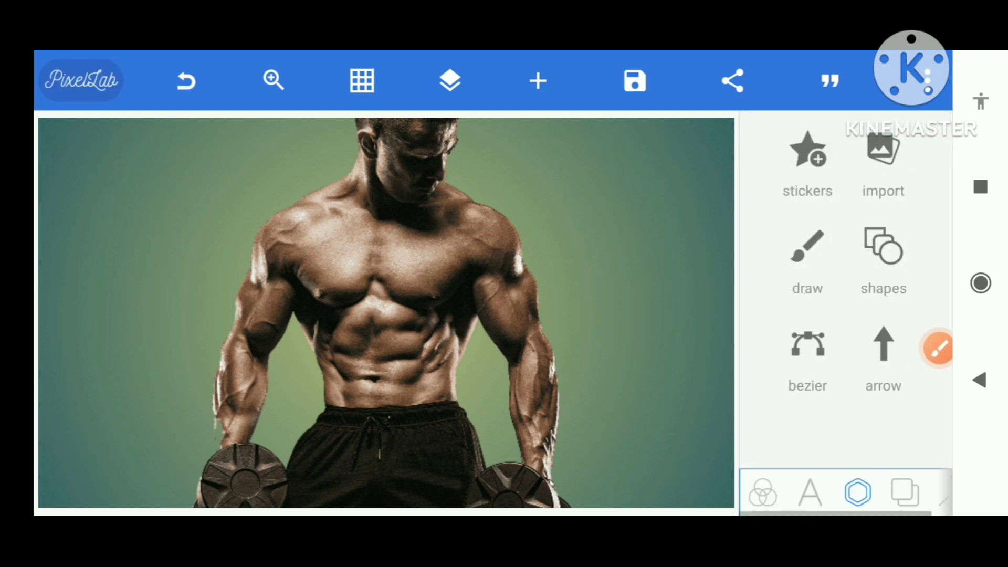
Step: Re-centre the photo horizontally with relative position and lock its layer
left_click(810, 493)
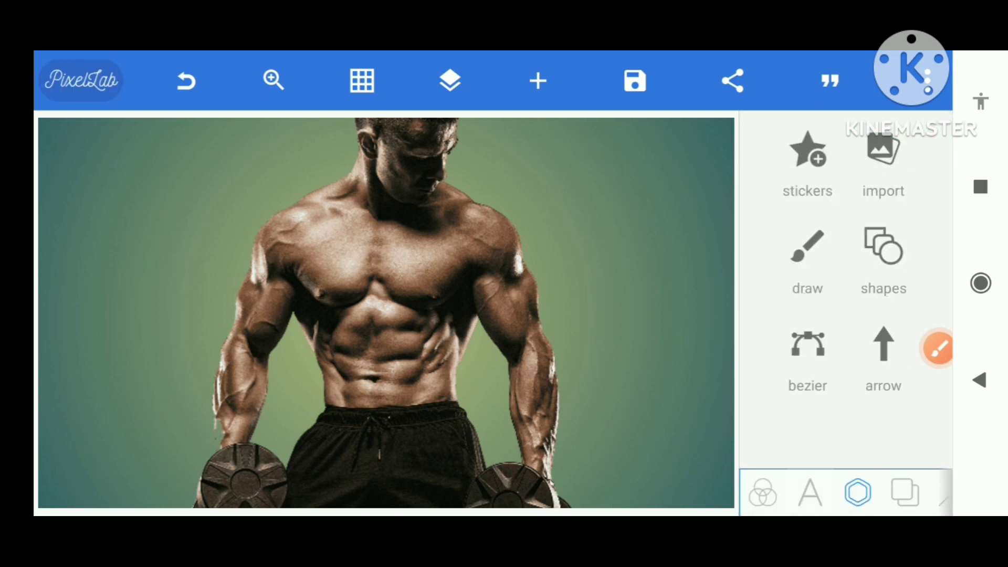
left_click_drag(386, 316, 405, 320)
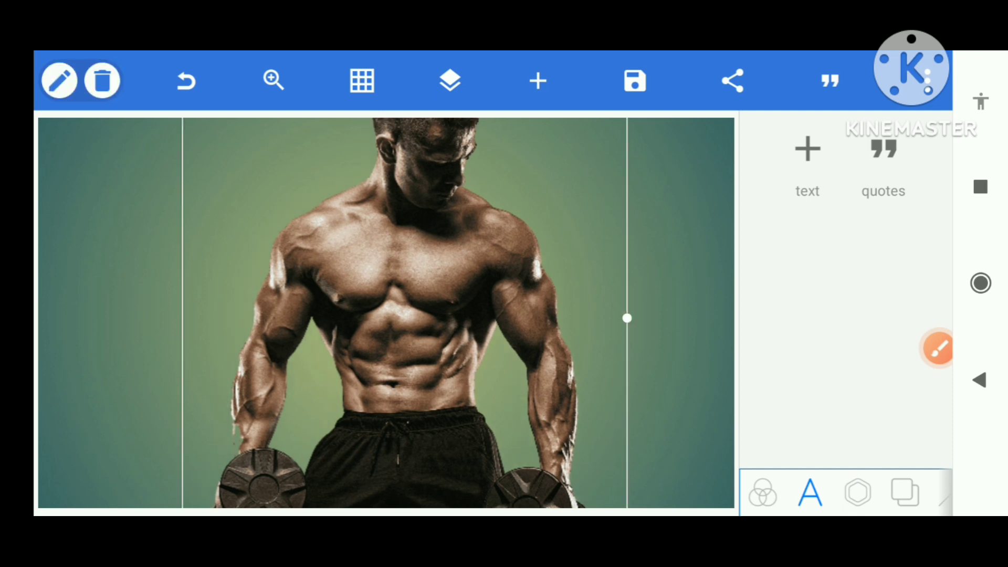
left_click(857, 493)
scroll(845, 315, "down", 3)
left_click(807, 315)
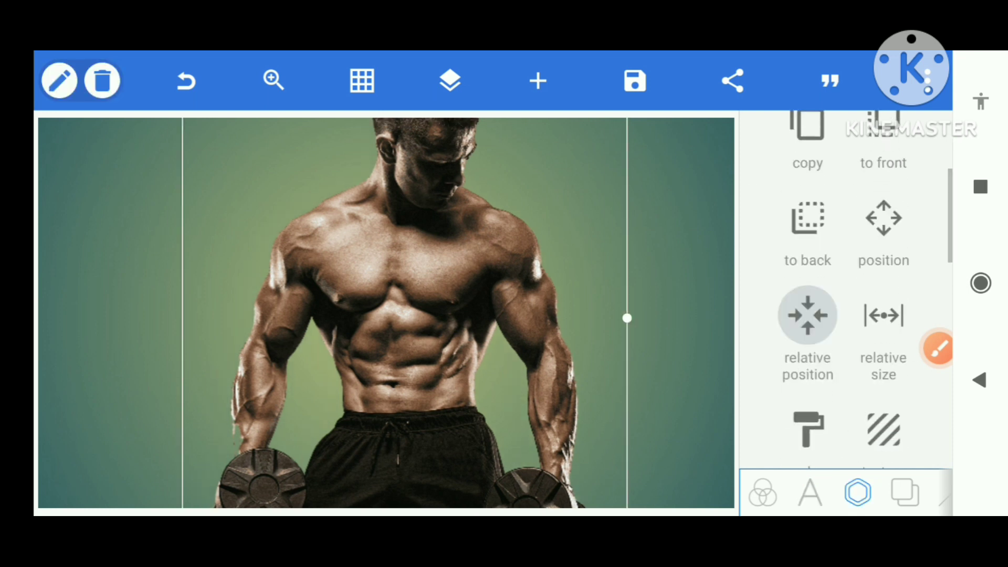
left_click(851, 209)
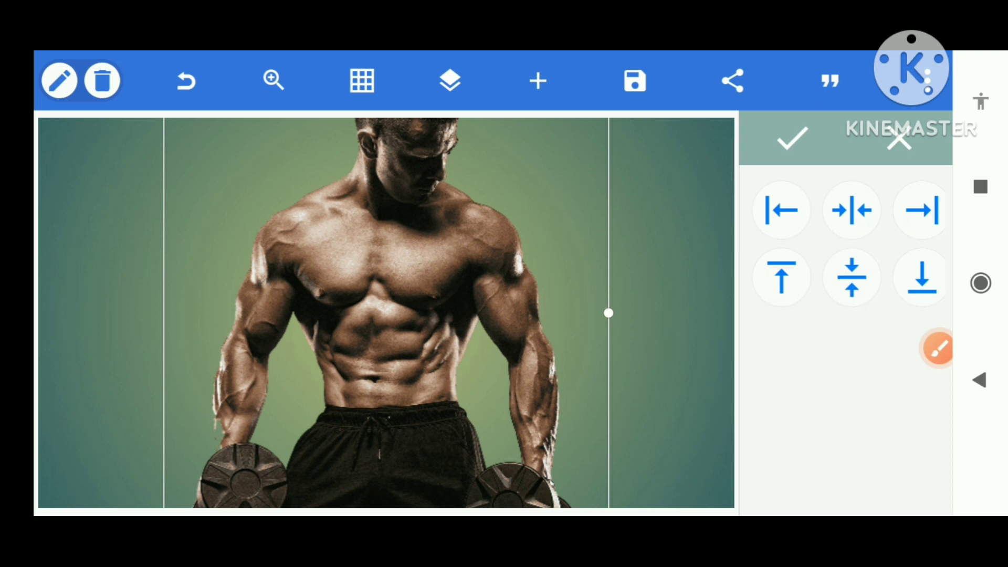
left_click(450, 80)
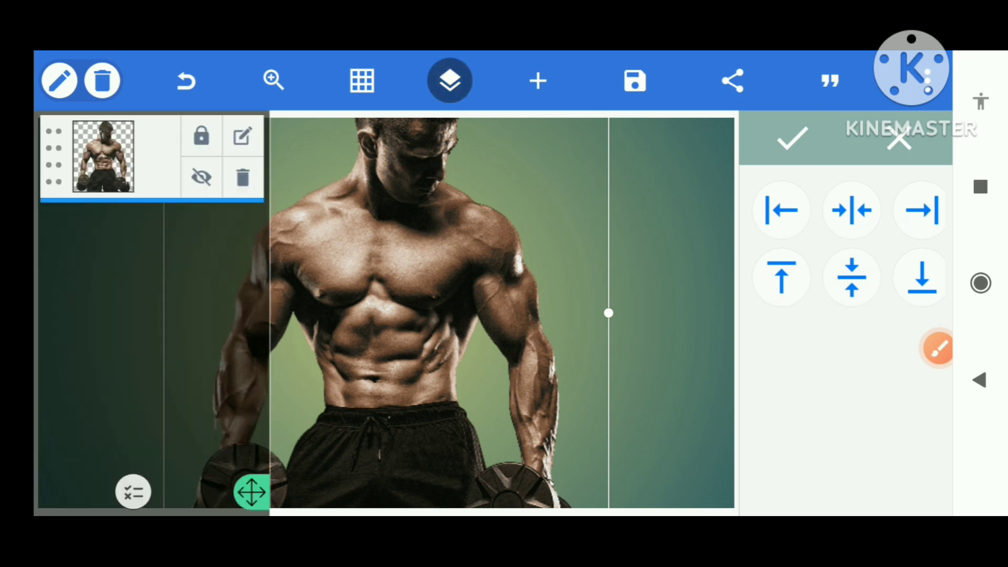
left_click(202, 135)
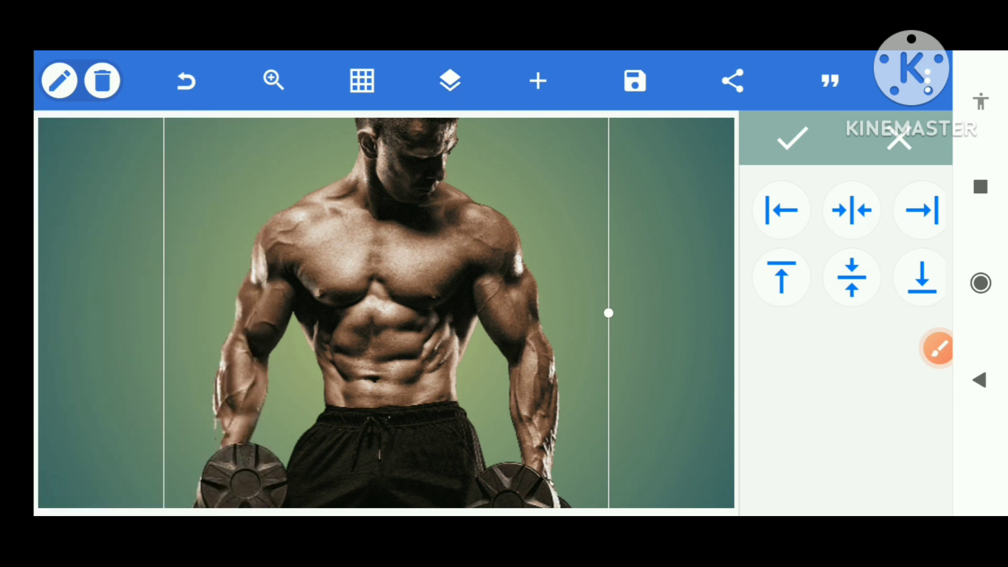
Step: Add a text object reading 'FITNESS' and drag it over the man's chest
left_click(538, 81)
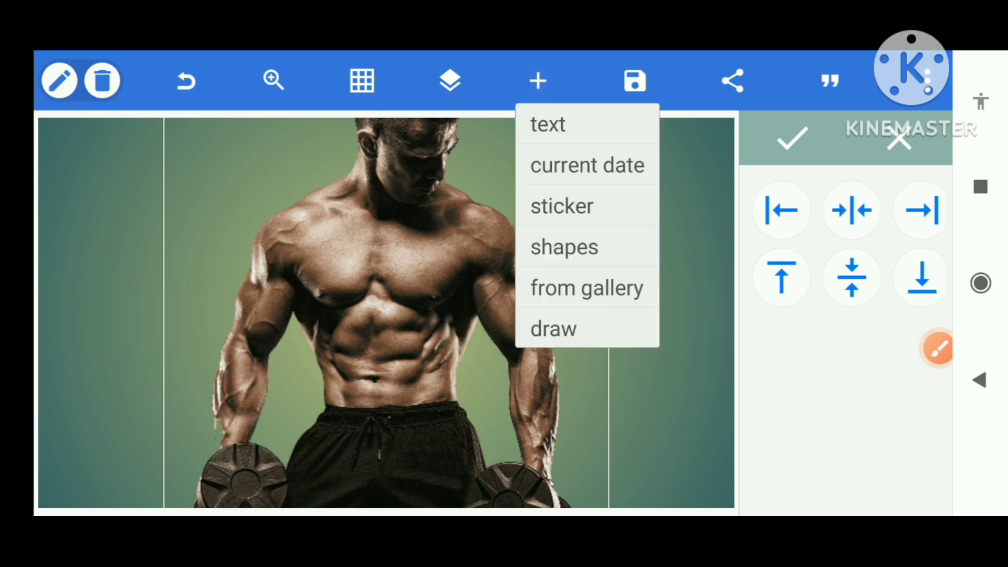
left_click(547, 124)
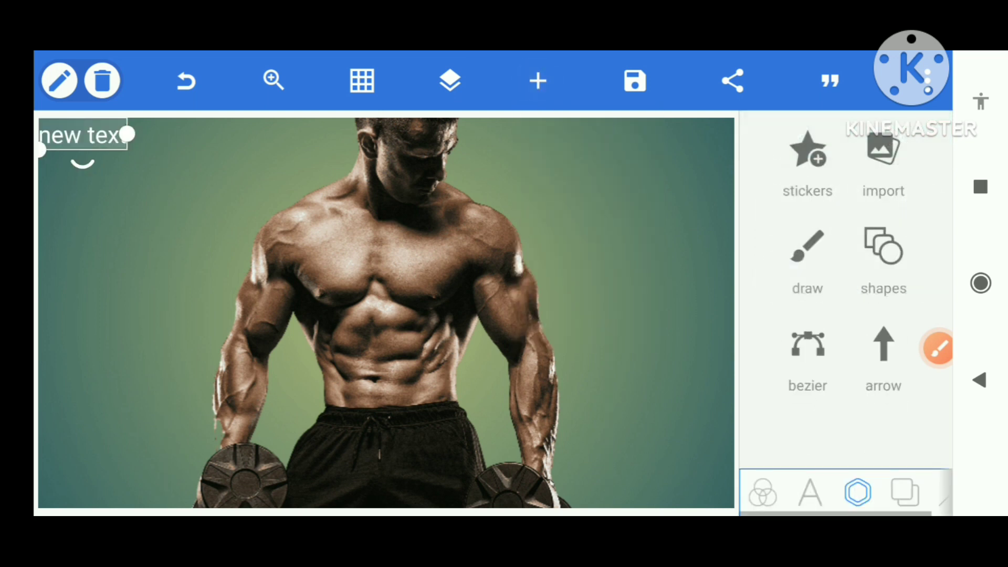
left_click(807, 252)
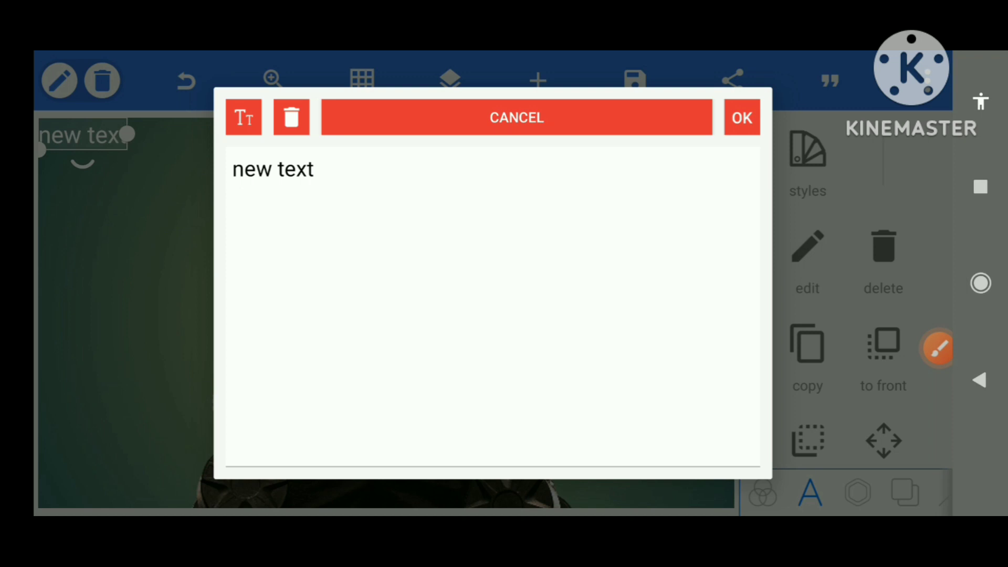
key("BackSpace")
key("BackSpace")
key("BackSpace")
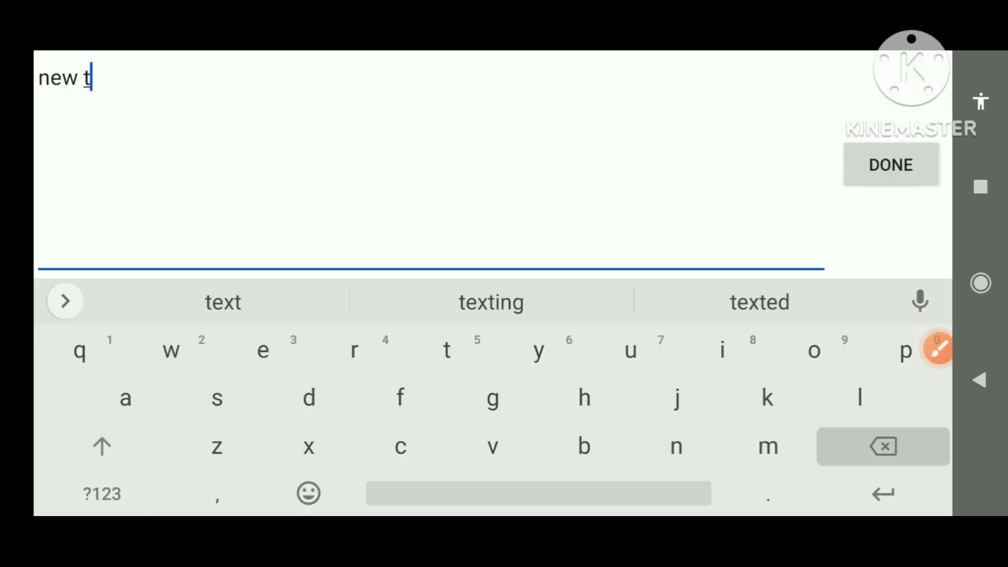
key("BackSpace")
key("BackSpace")
key("BackSpace")
key("shift")
key("shift")
type("FIT")
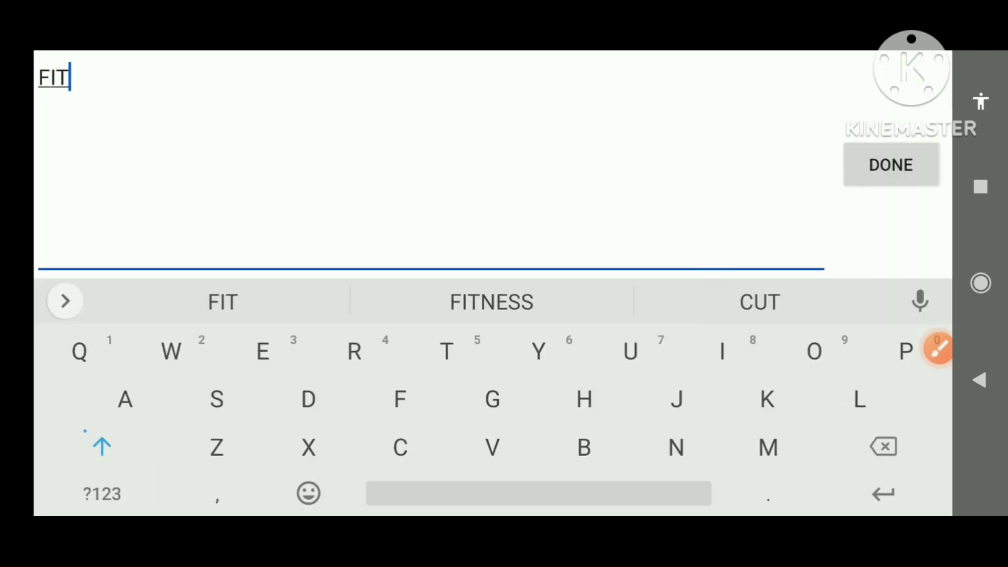
type("NESS")
left_click(891, 165)
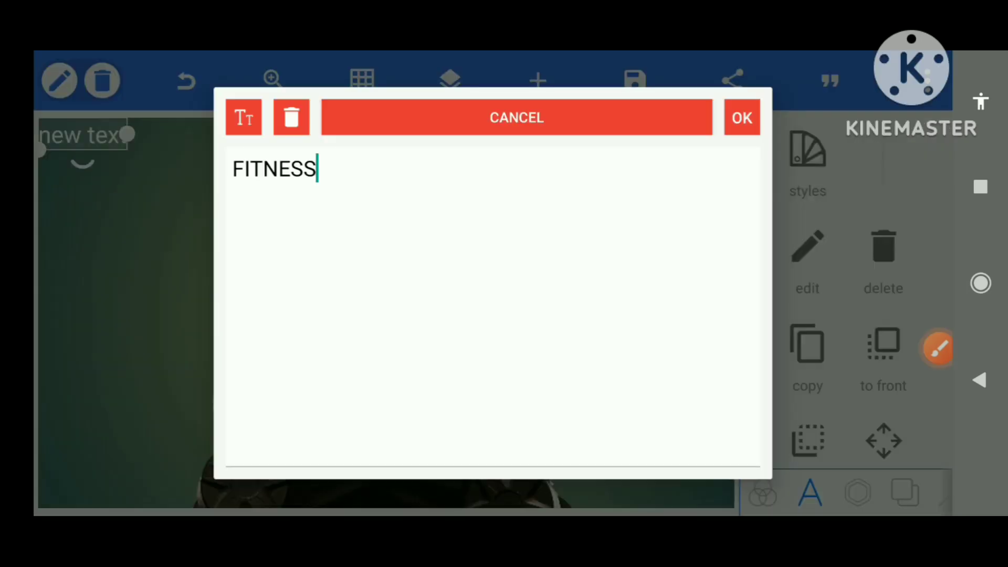
left_click(743, 117)
mouse_move(82, 134)
left_mouse_down()
mouse_move(316, 251)
mouse_move(417, 279)
left_mouse_up()
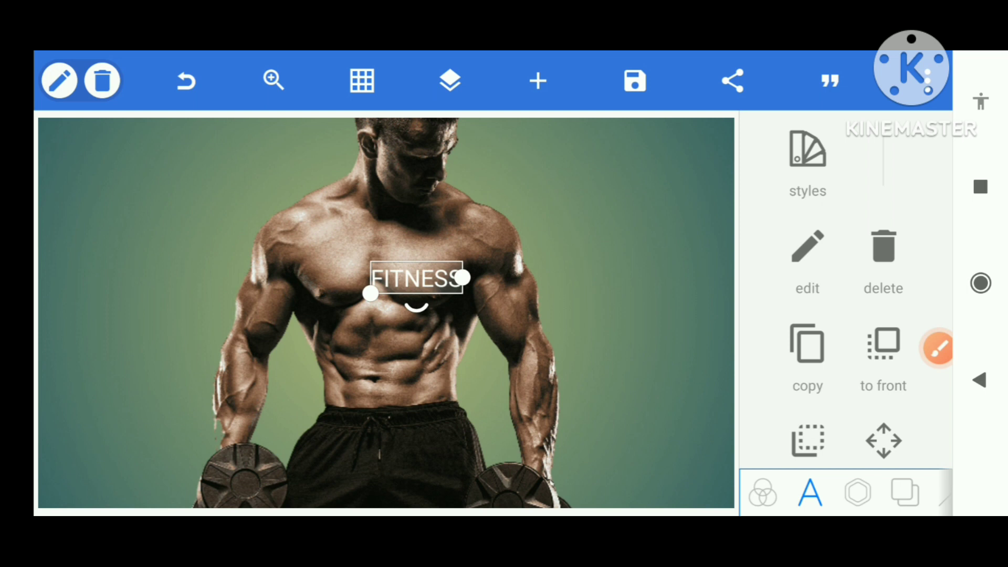
scroll(846, 290, "down", 3)
scroll(846, 291, "down", 3)
scroll(846, 290, "down", 3)
scroll(846, 291, "down", 3)
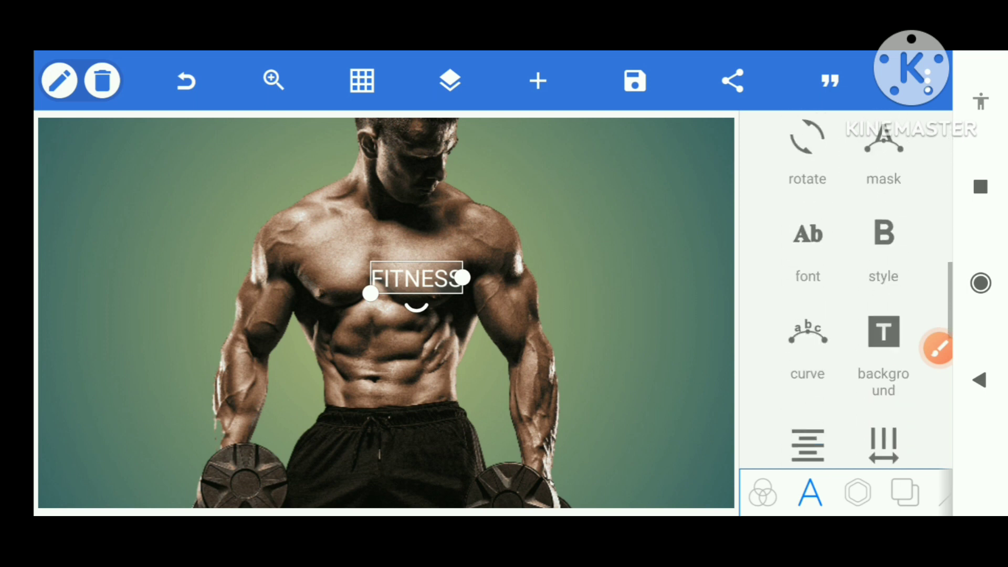
Step: Set the FITNESS font to FormulaCondensed-Bold from the recent fonts
left_click(807, 233)
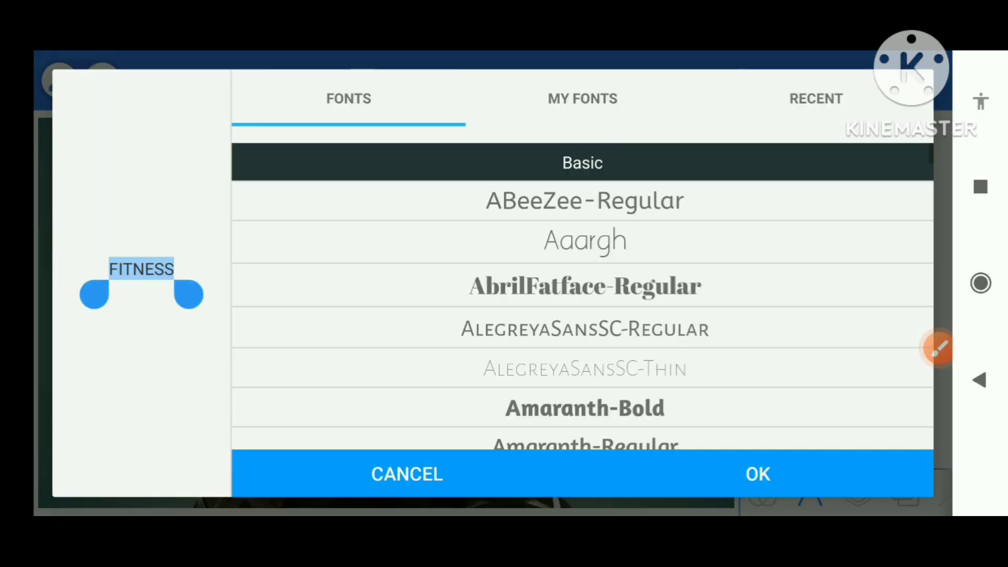
left_click(816, 99)
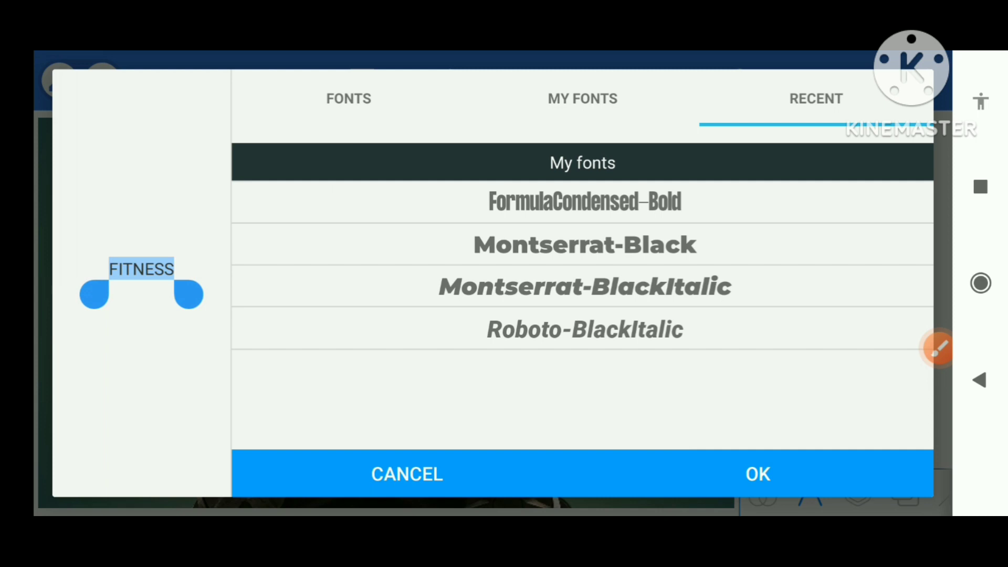
left_click(585, 202)
left_click(758, 474)
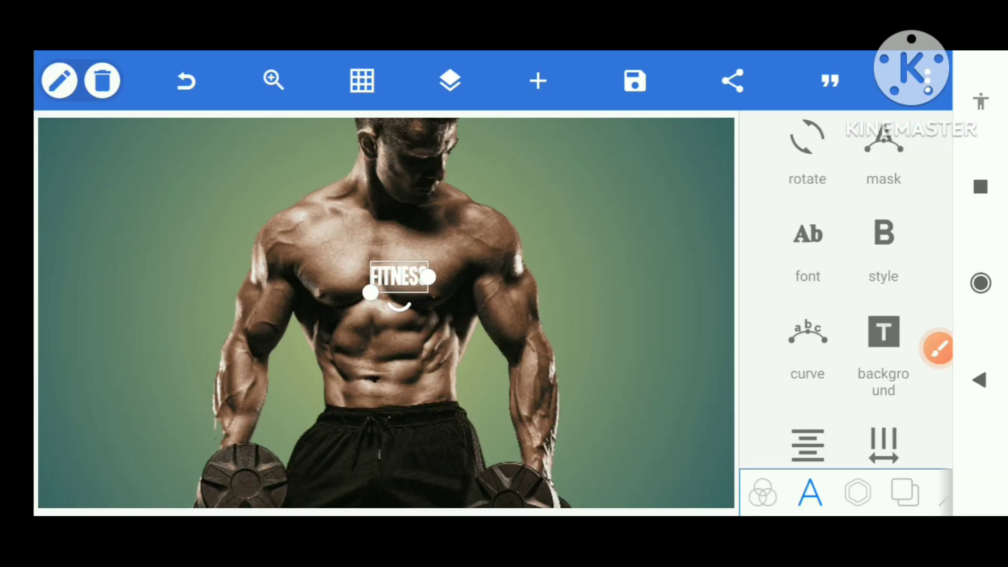
Step: Enlarge FITNESS to span most of the photo and shift it slightly lower
mouse_move(371, 293)
left_mouse_down()
mouse_move(102, 436)
mouse_move(218, 342)
mouse_move(104, 406)
mouse_move(75, 439)
mouse_move(174, 421)
mouse_move(91, 468)
left_mouse_up()
left_click_drag(389, 306, 392, 325)
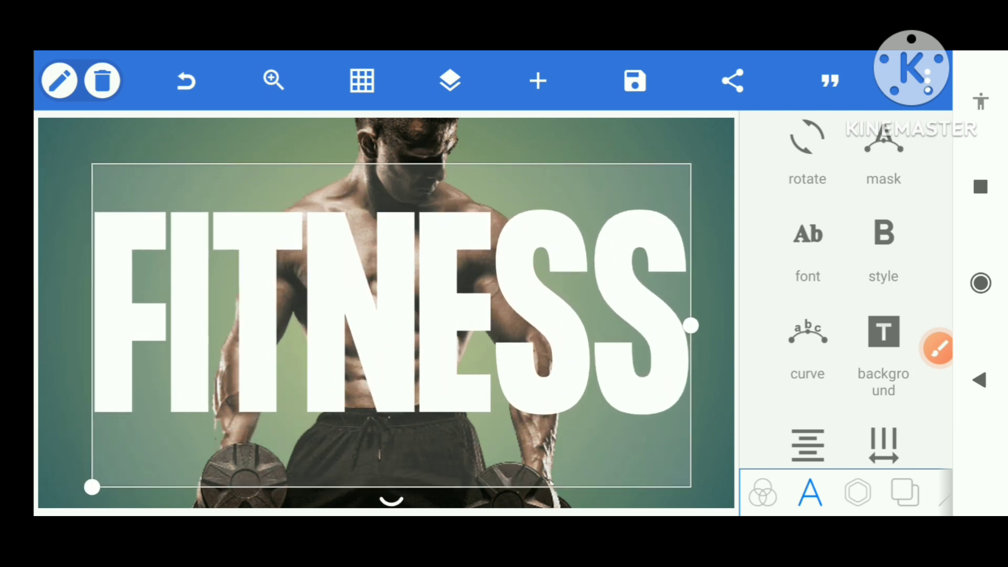
mouse_move(92, 487)
left_mouse_down()
mouse_move(103, 479)
mouse_move(78, 495)
left_mouse_up()
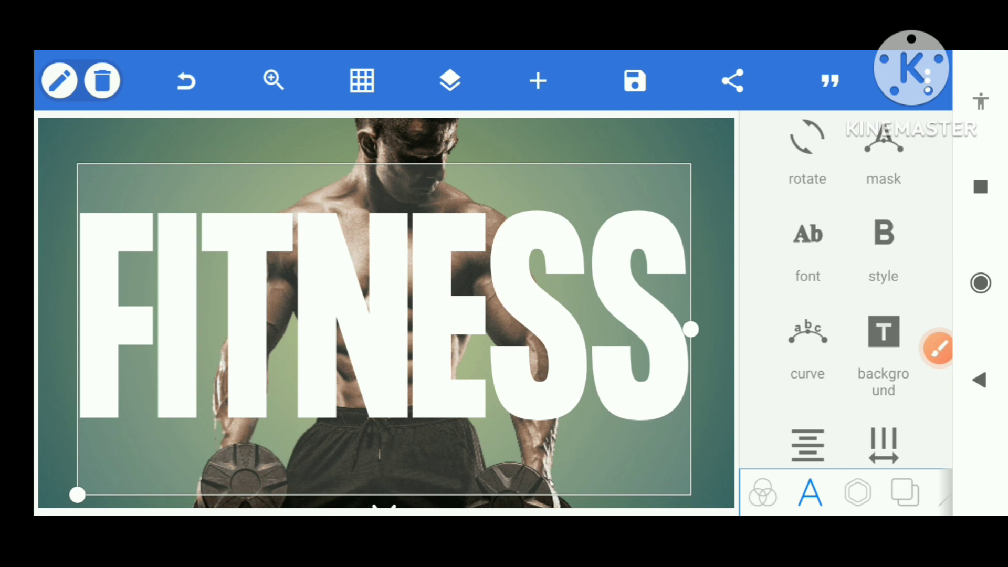
scroll(846, 291, "down", 2)
scroll(845, 292, "down", 3)
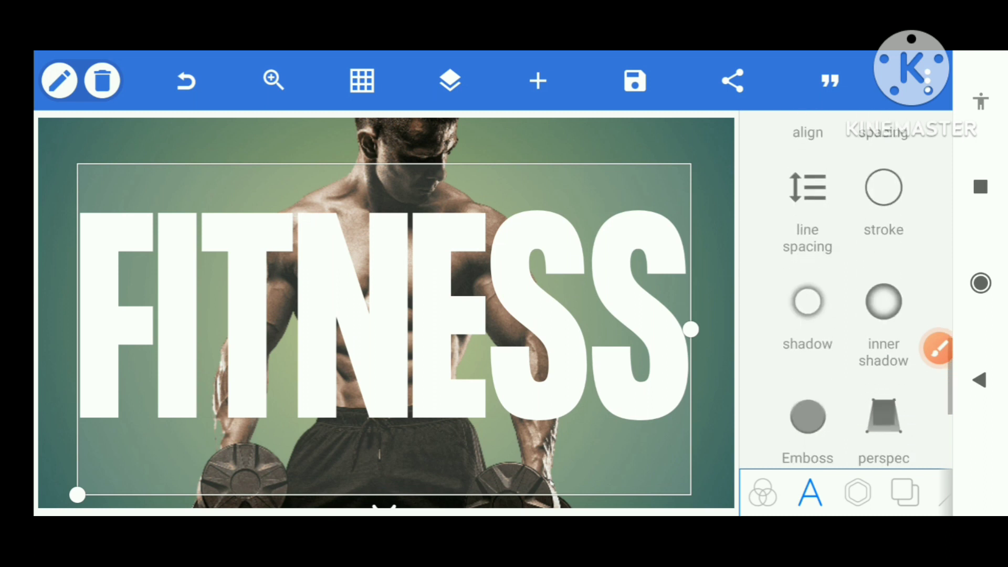
scroll(845, 292, "down", 3)
scroll(845, 292, "up", 5)
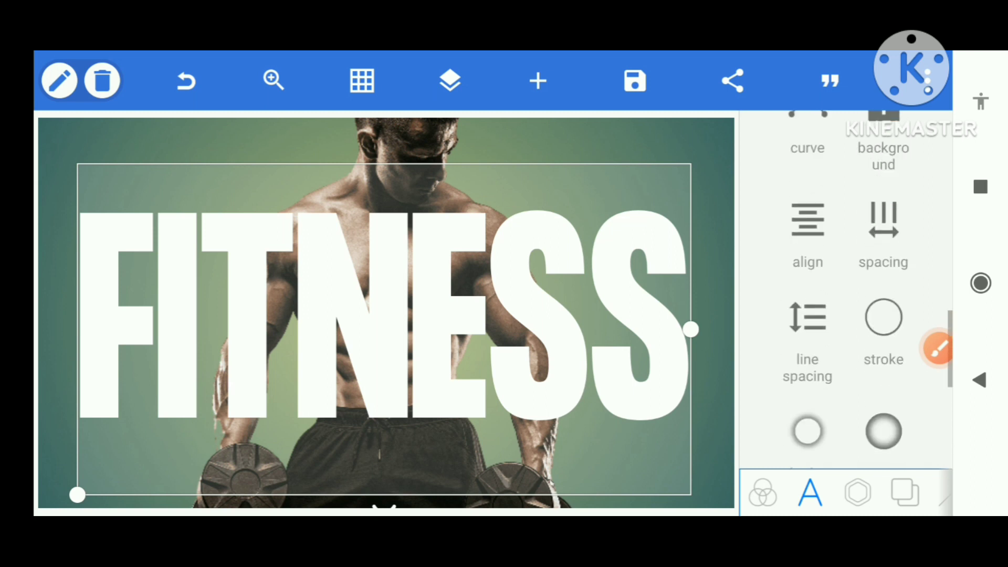
scroll(846, 292, "up", 3)
scroll(845, 291, "up", 3)
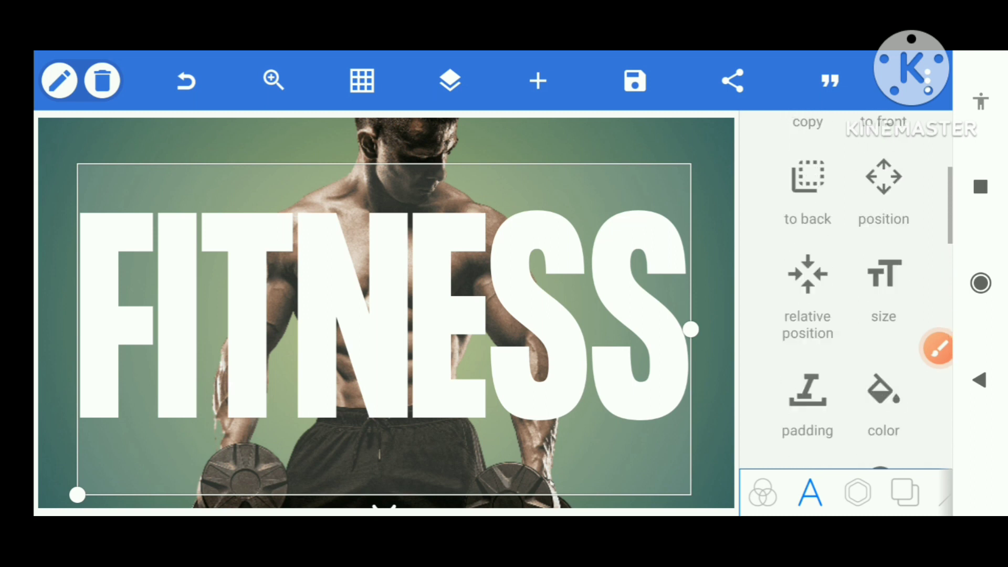
scroll(845, 292, "up", 2)
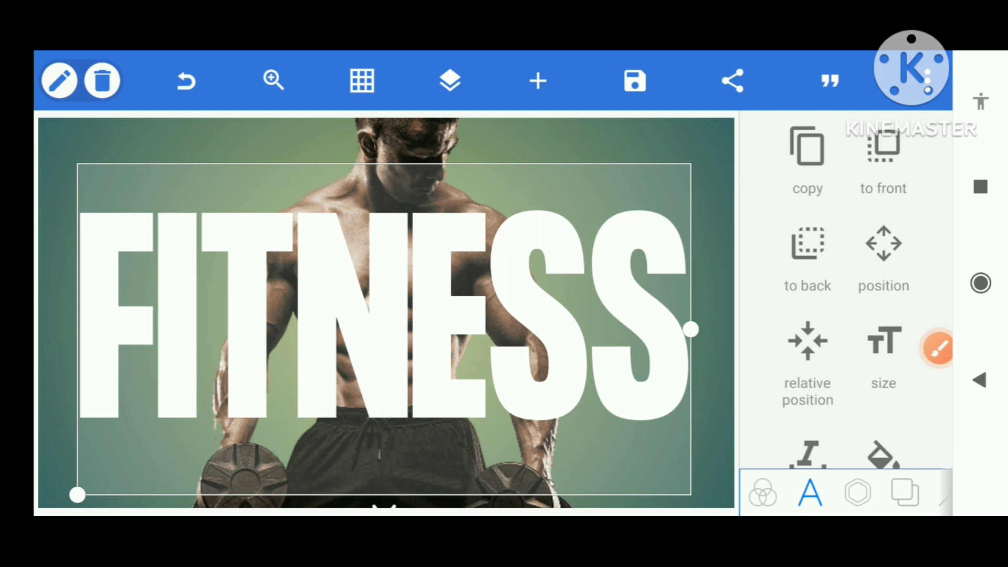
Step: Move the large FITNESS text up slightly using relative position
left_click(808, 347)
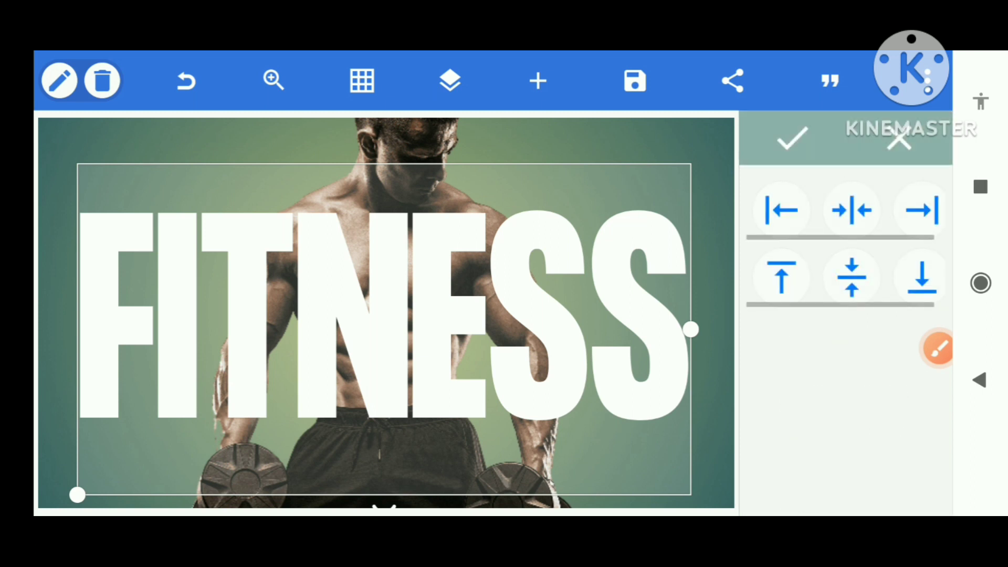
left_click_drag(384, 329, 386, 313)
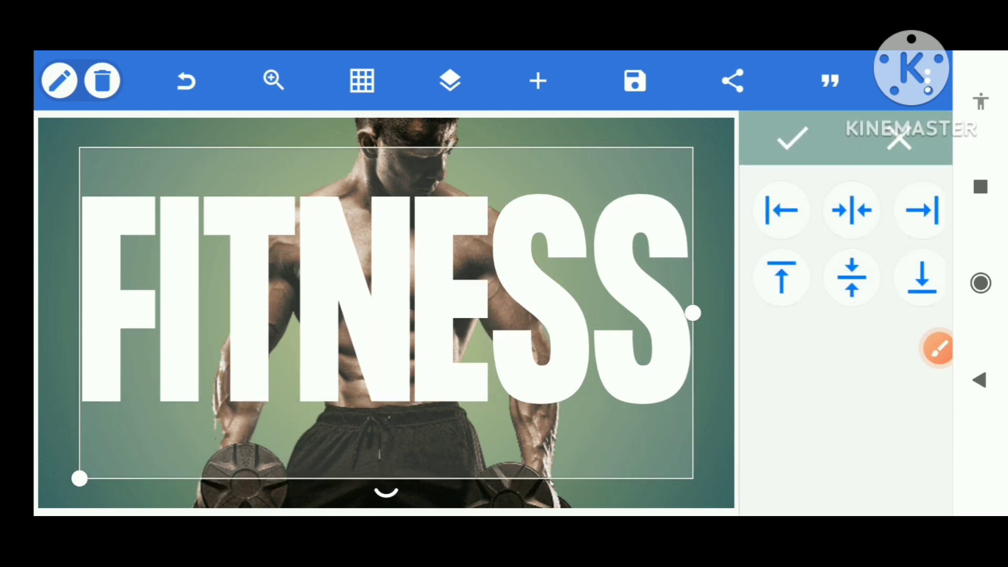
left_click(791, 138)
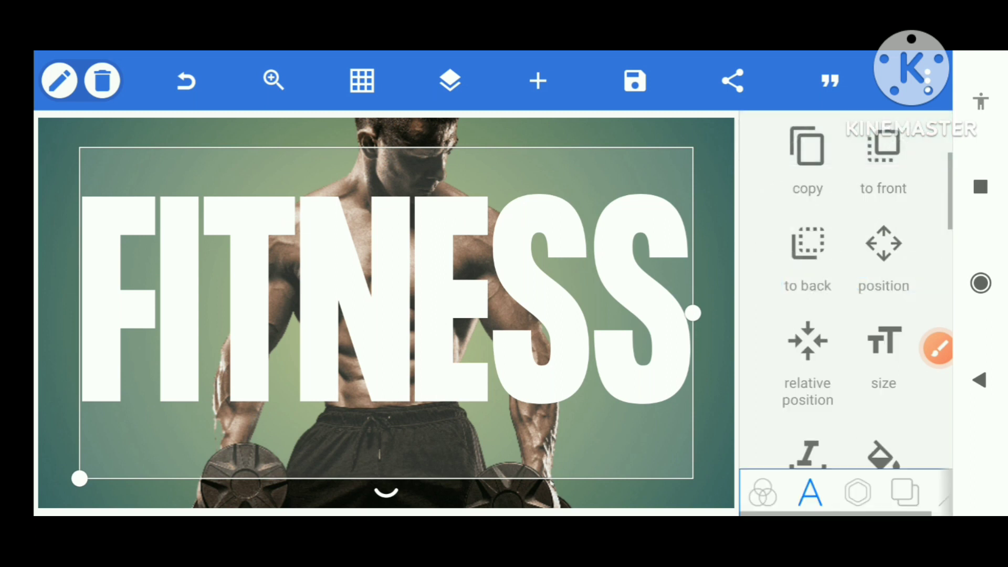
scroll(846, 315, "down", 5)
scroll(845, 315, "down", 3)
scroll(845, 316, "up", 3)
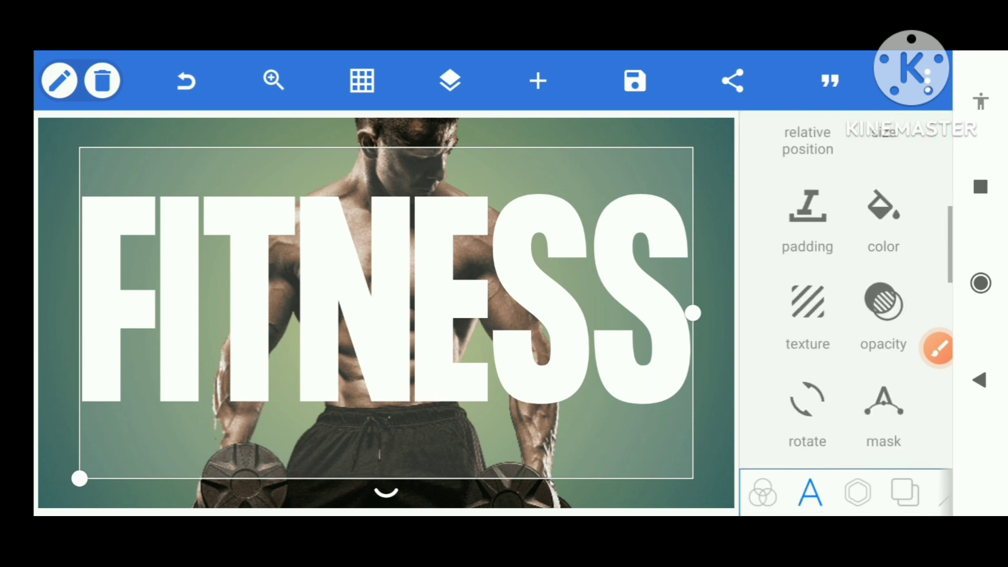
Step: Give FITNESS the pink-to-purple gradient fill after briefly trying blue-to-purple
left_click(882, 207)
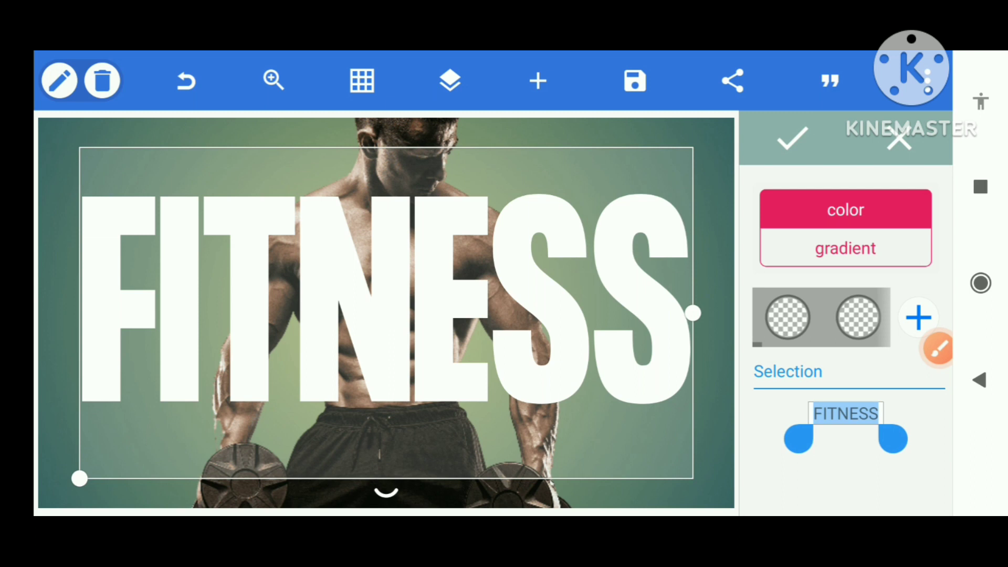
left_click(845, 248)
left_click(788, 318)
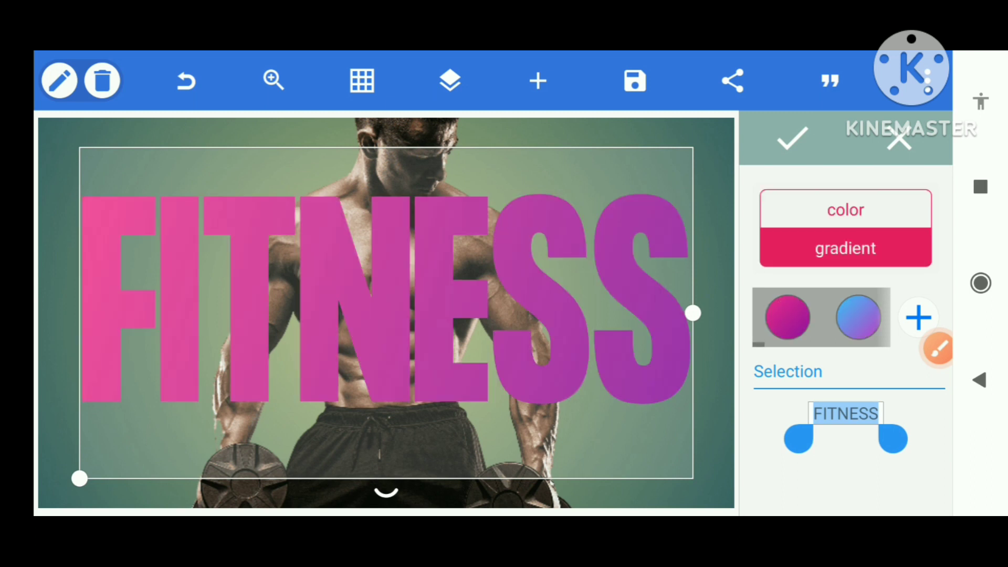
left_click(859, 317)
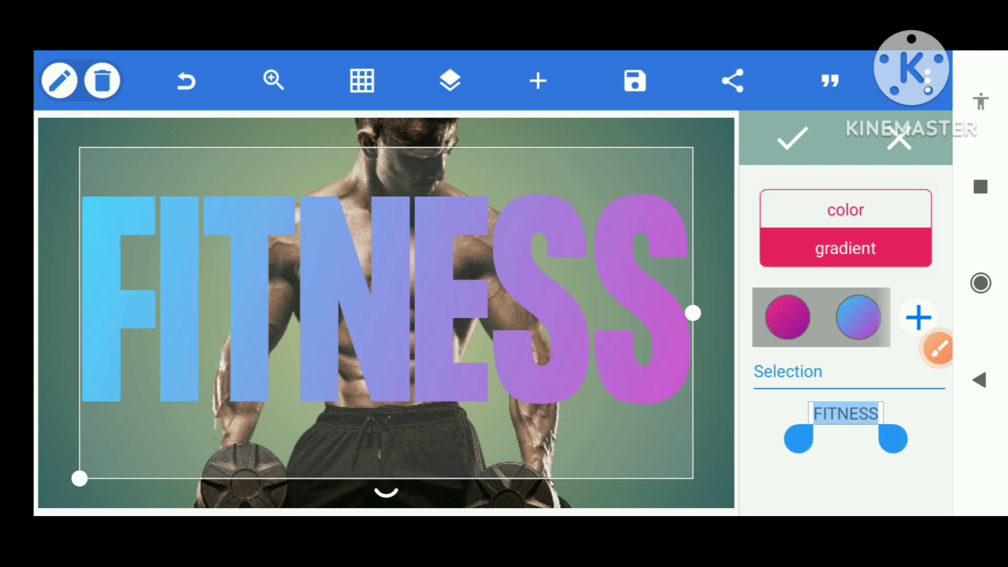
left_click(788, 317)
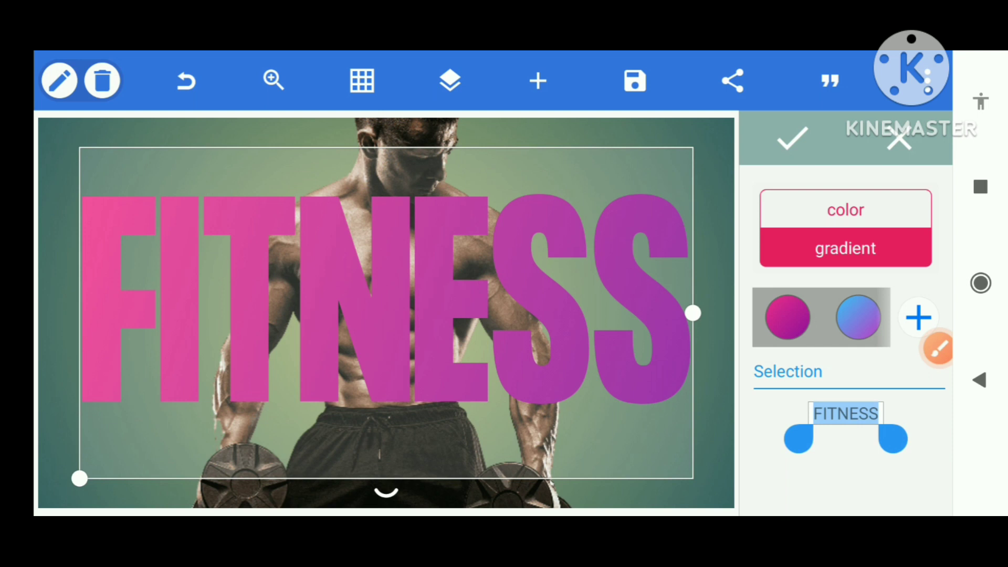
Step: Confirm the gradient and send the FITNESS text behind the man photo
left_click(792, 140)
scroll(845, 315, "up", 3)
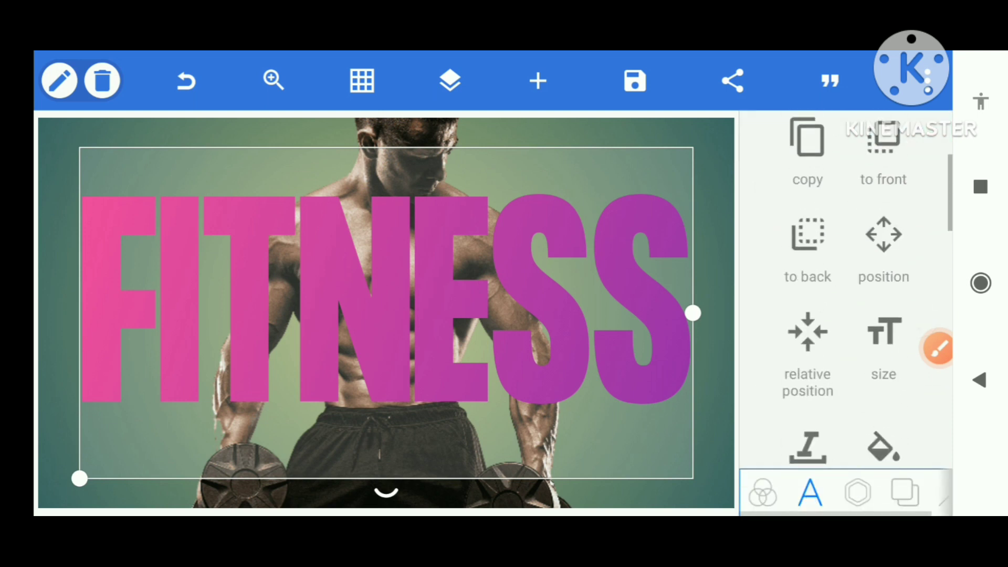
scroll(845, 290, "up", 3)
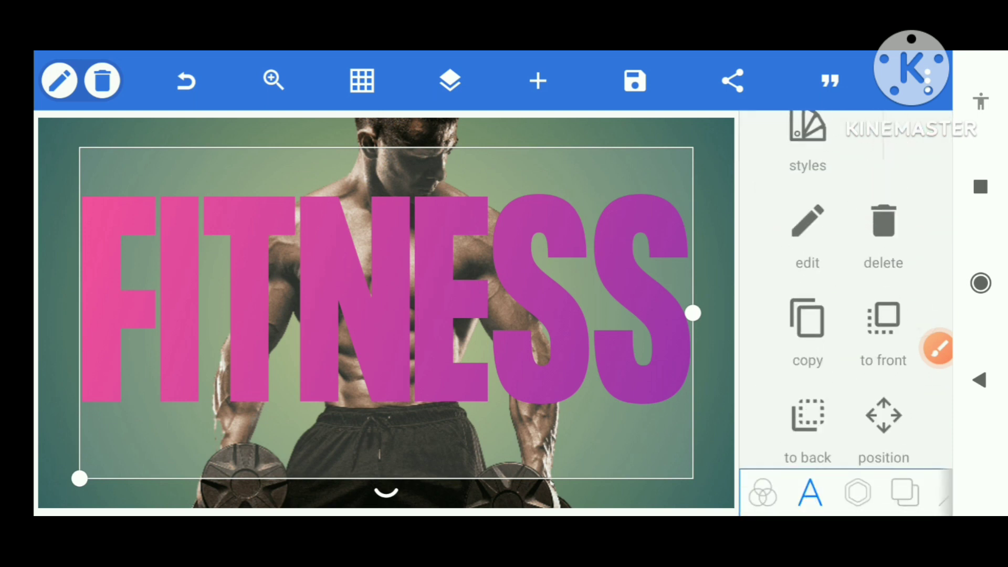
scroll(845, 315, "down", 2)
left_click(939, 349)
left_click_drag(840, 320, 819, 276)
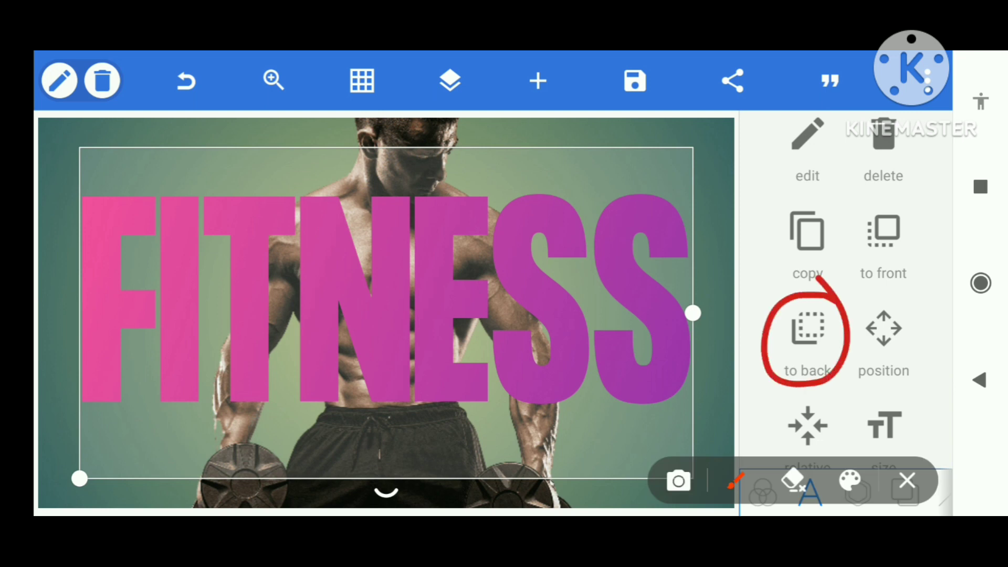
left_click(907, 481)
left_click(808, 339)
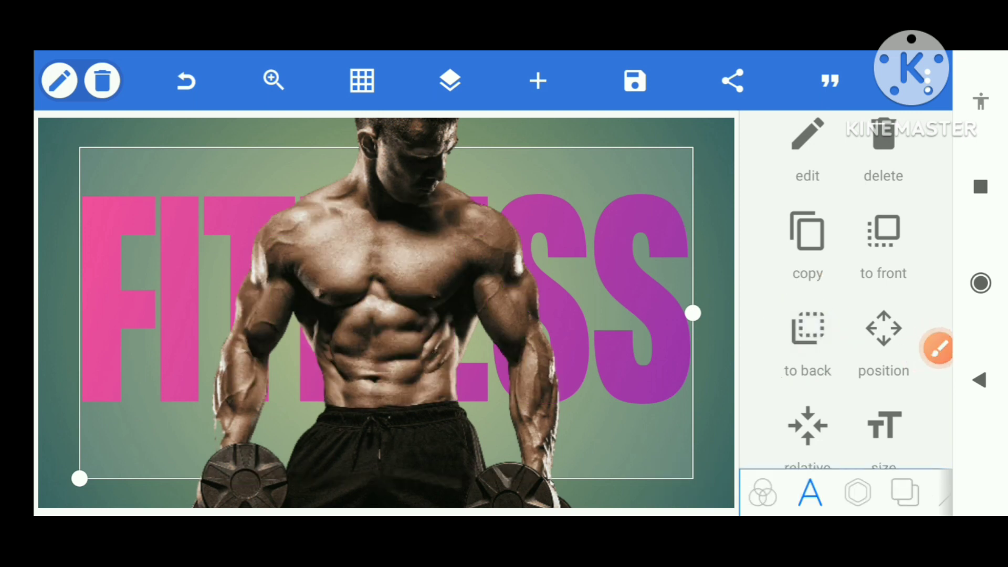
Step: Duplicate FITNESS, shift the copy up-left, and recolour it solid black
left_click(808, 237)
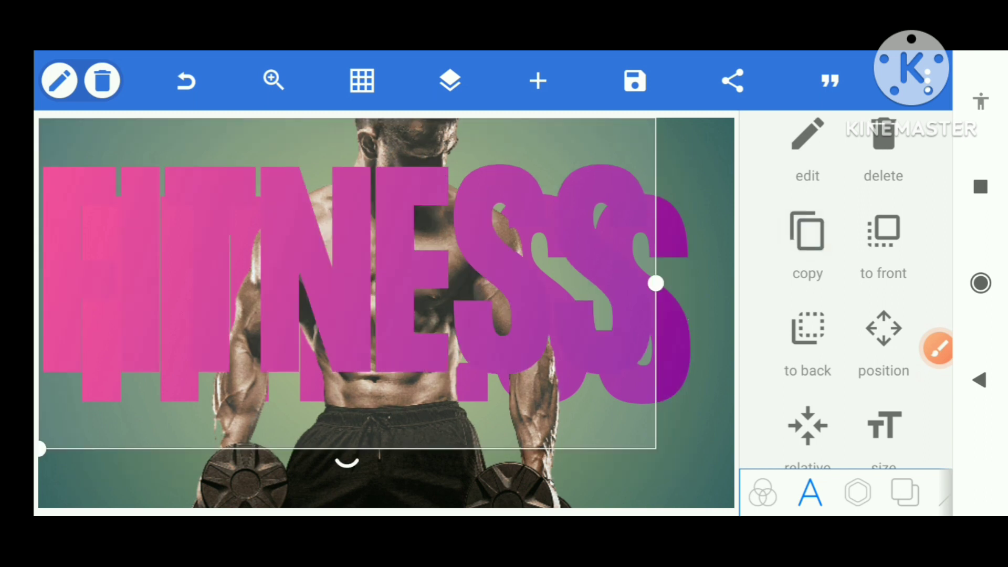
left_click_drag(347, 284, 307, 246)
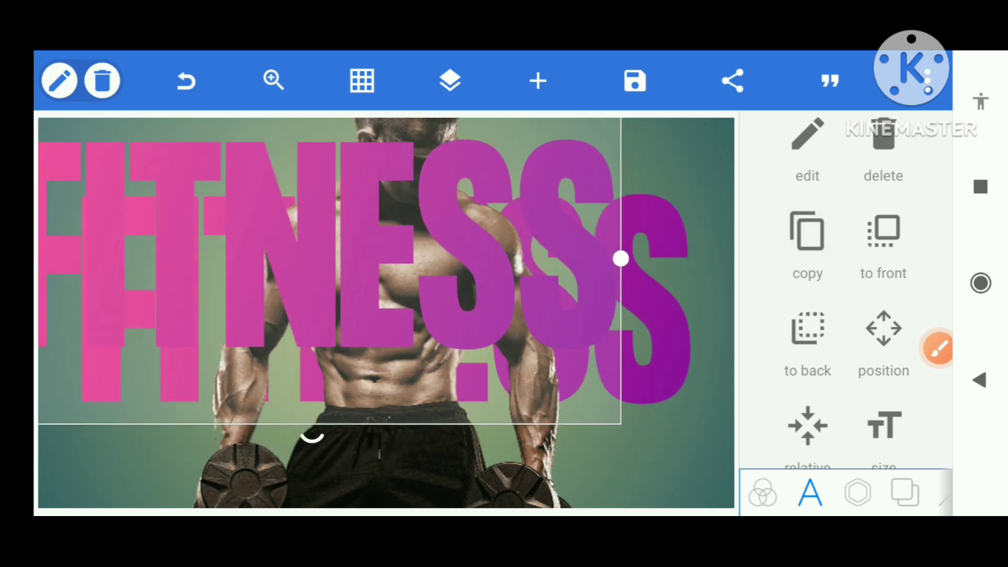
scroll(845, 292, "up", 2)
scroll(845, 292, "down", 3)
scroll(846, 291, "down", 3)
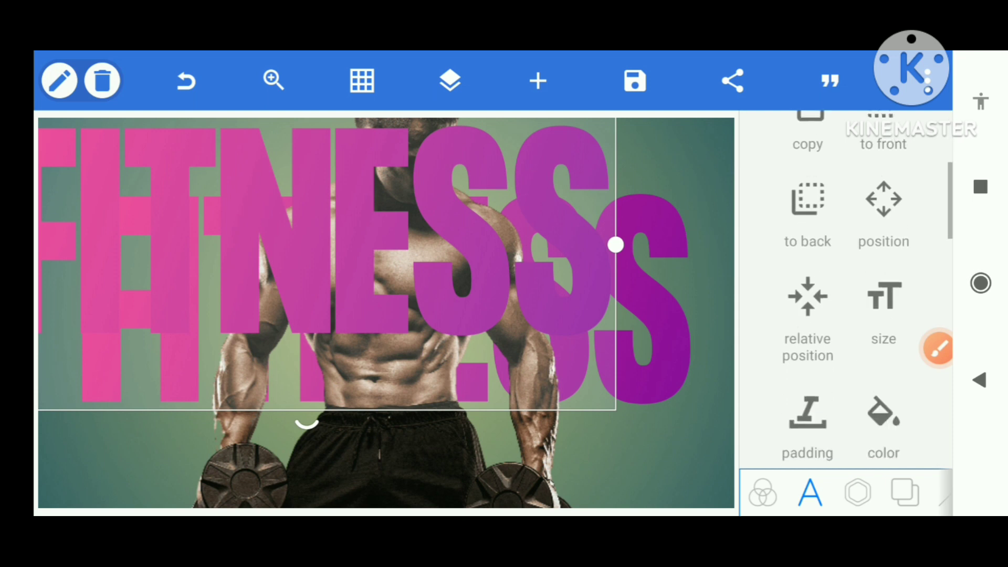
scroll(845, 291, "down", 3)
scroll(845, 292, "down", 1)
left_click(883, 300)
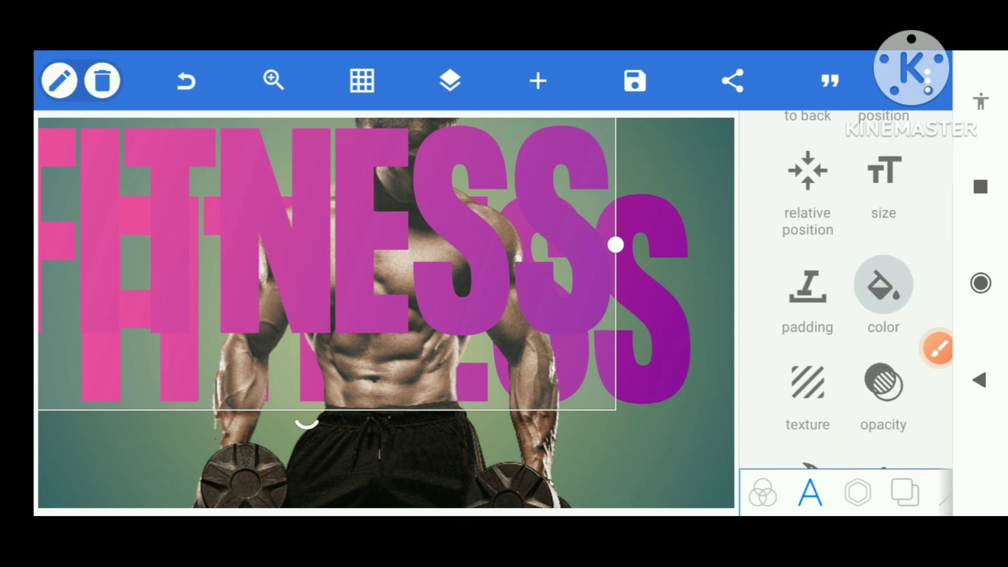
left_click(846, 210)
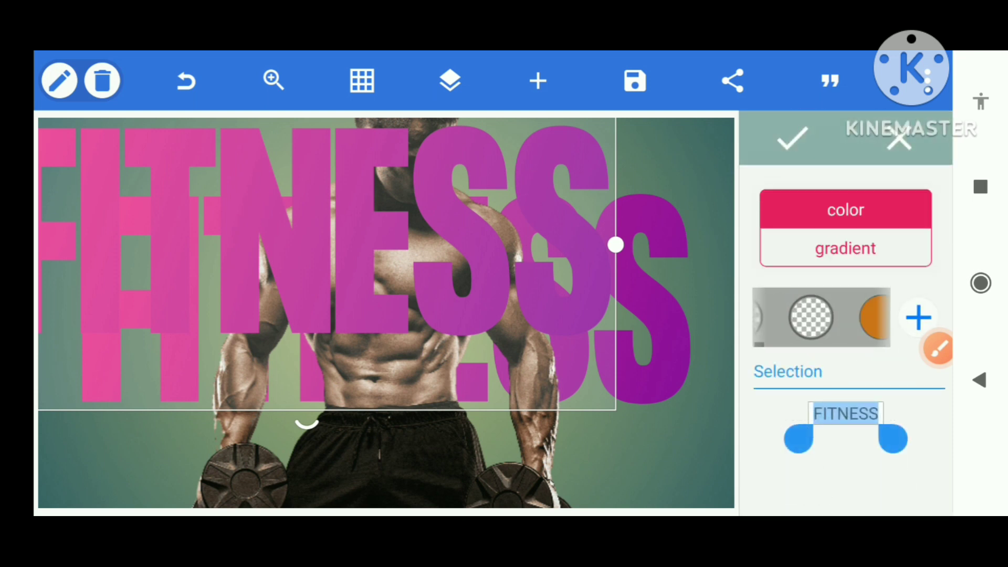
left_click_drag(875, 317, 788, 317)
left_click_drag(874, 317, 772, 318)
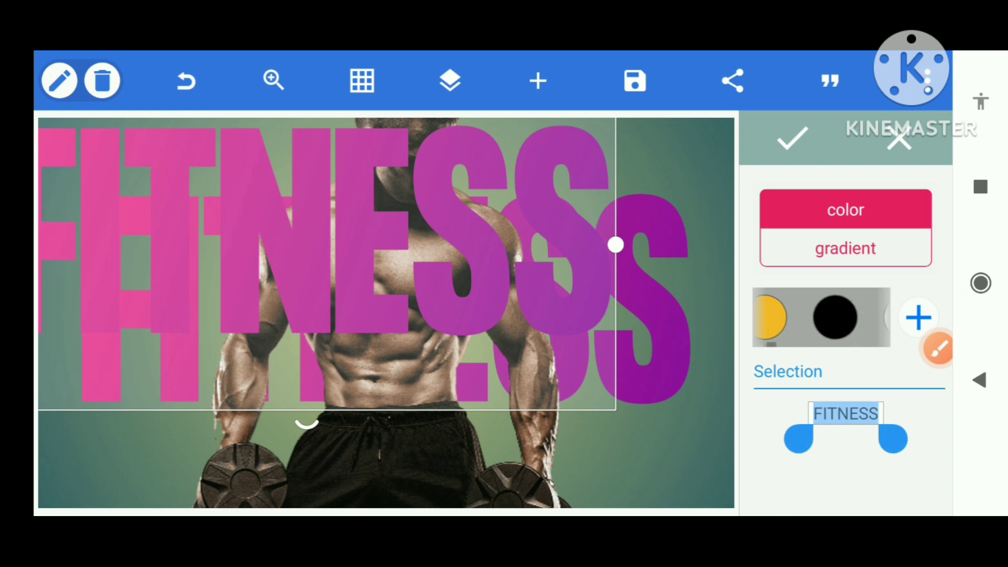
left_click(834, 318)
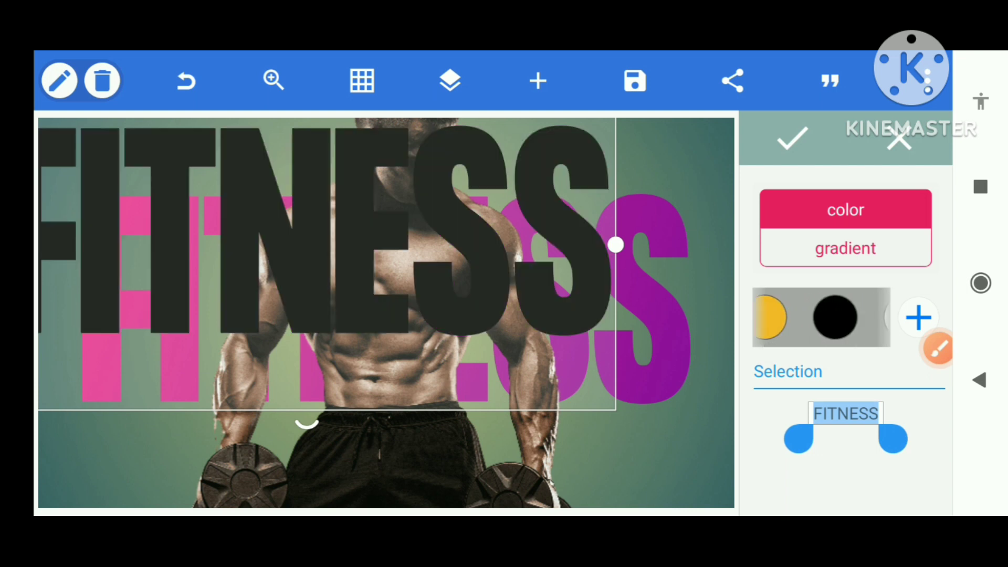
left_click(791, 139)
scroll(844, 315, "up", 2)
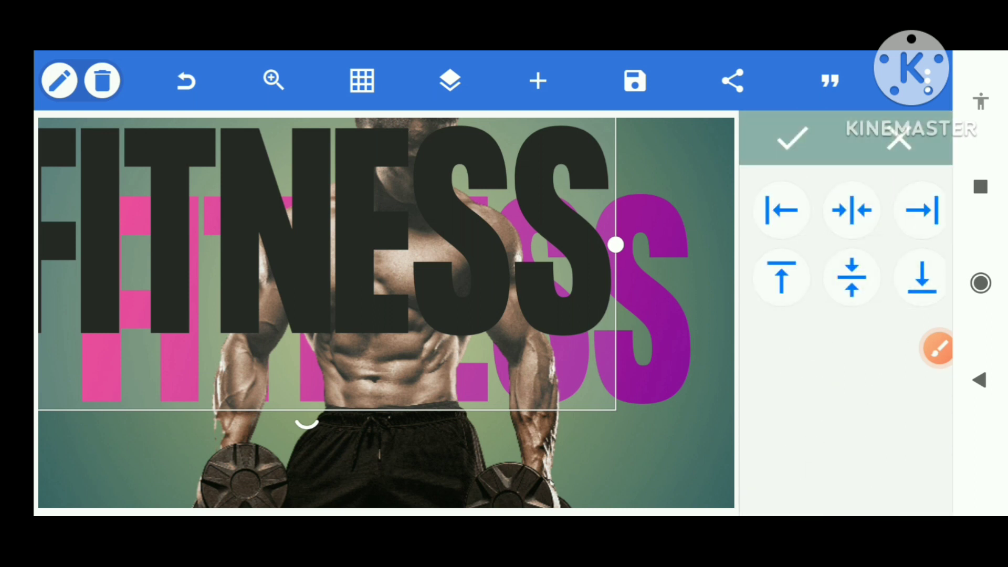
Step: Centre the black FITNESS text horizontally and vertically so it covers the pink copy
left_click(851, 209)
left_click(852, 277)
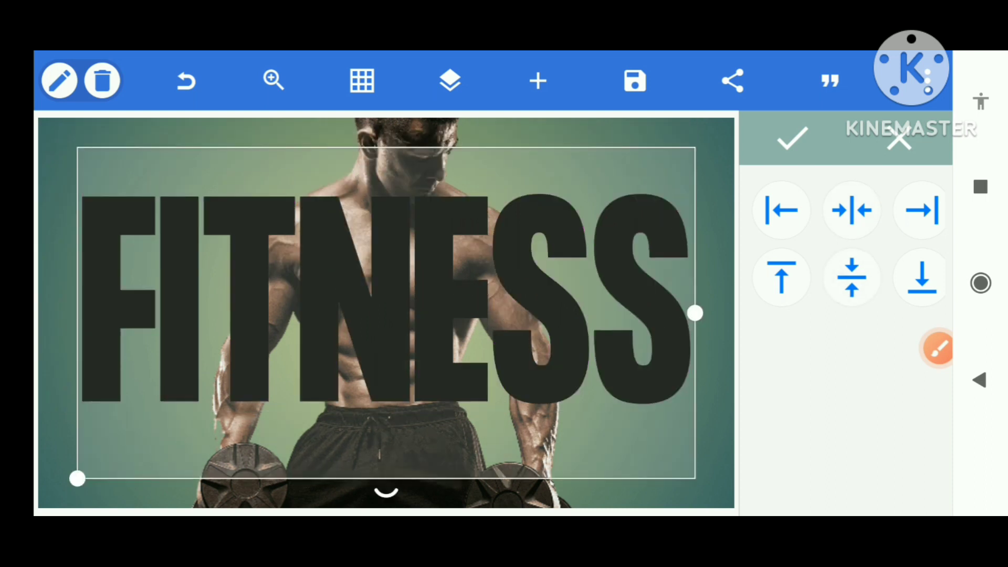
Step: Confirm the text position, then enable a thin pink-purple gradient Stroke on the black FITNESS text
left_click(791, 138)
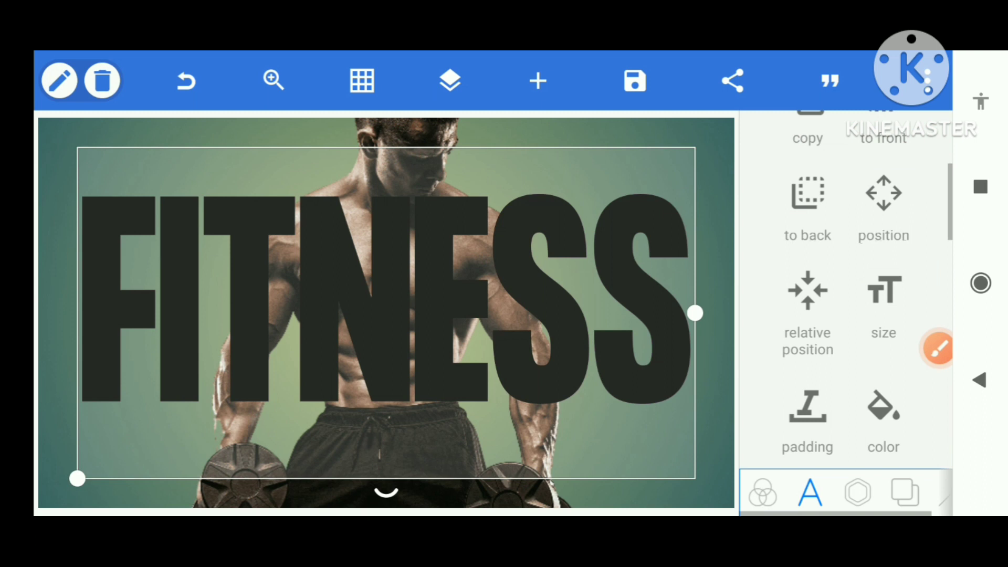
scroll(845, 315, "down", 5)
scroll(845, 315, "down", 2)
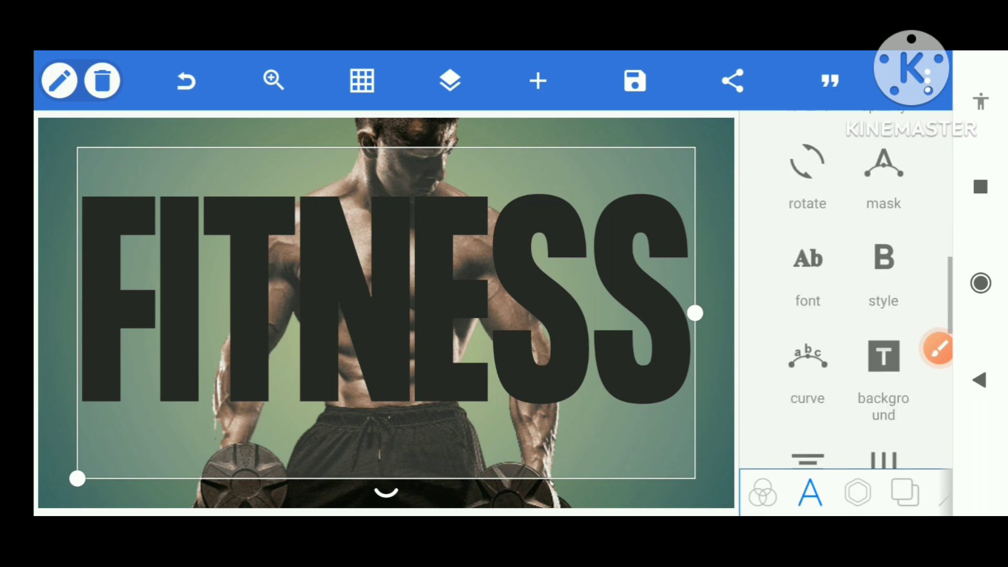
scroll(845, 315, "down", 1)
scroll(845, 315, "down", 5)
scroll(845, 316, "down", 3)
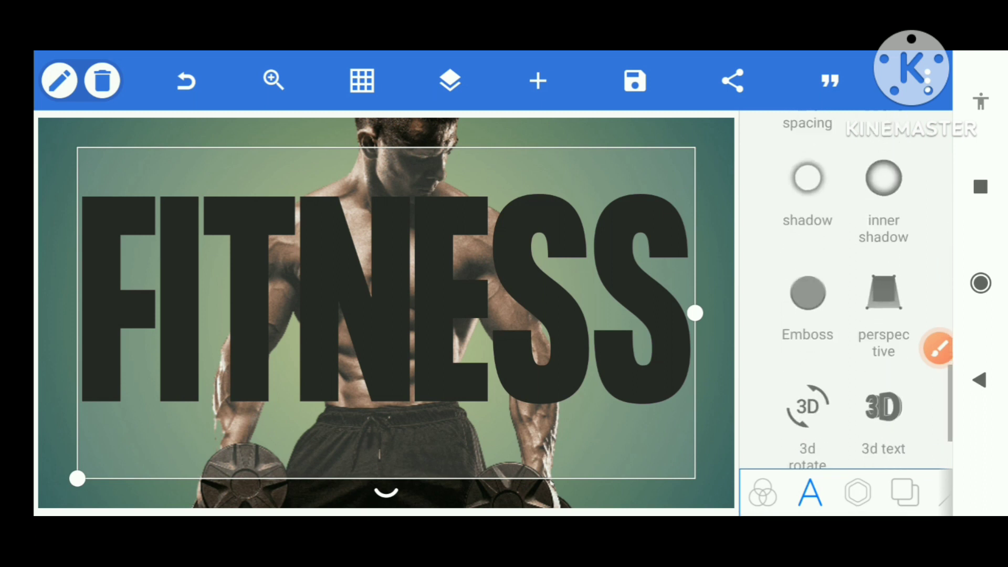
scroll(845, 316, "up", 3)
scroll(845, 315, "up", 1)
left_click(883, 271)
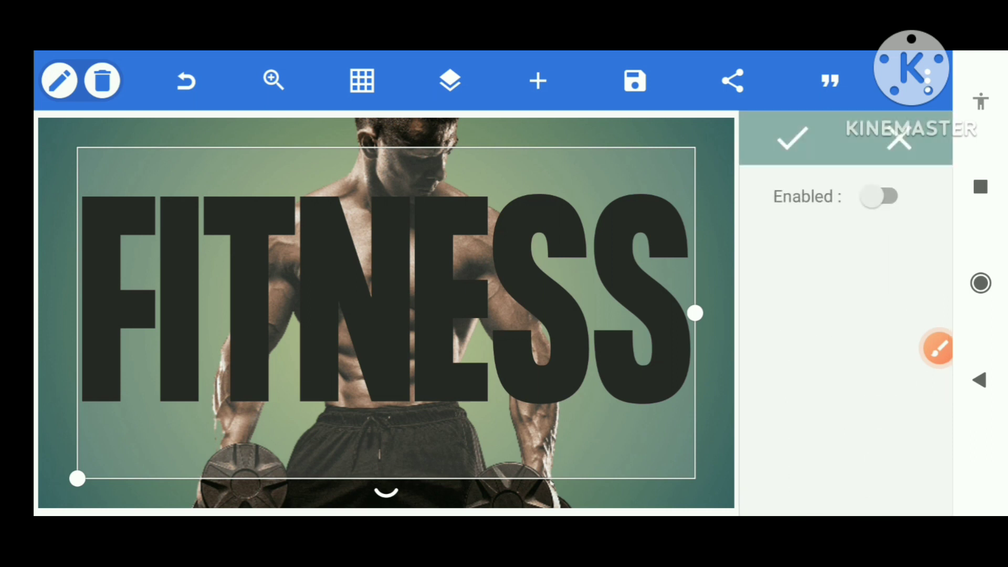
left_click(880, 196)
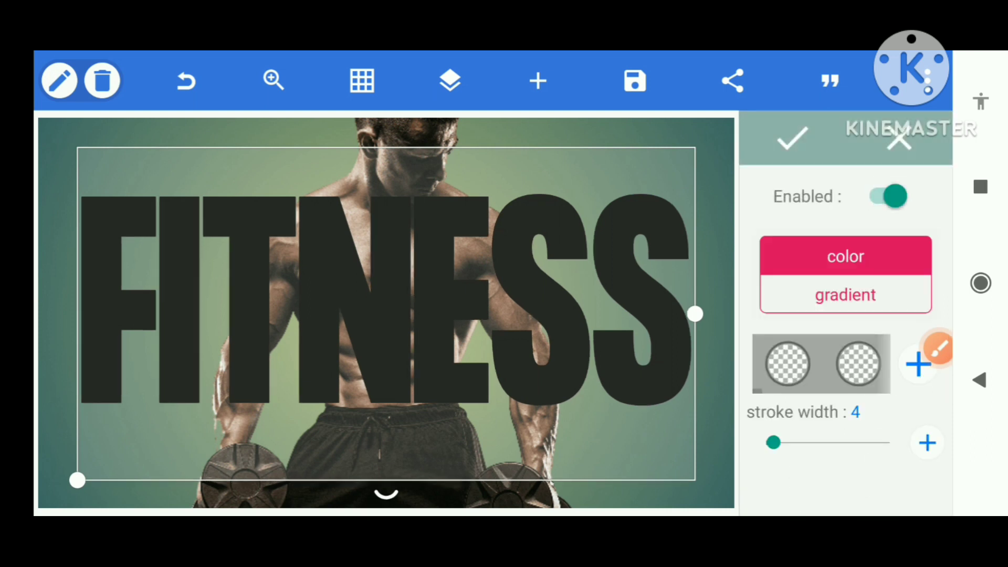
left_click(844, 295)
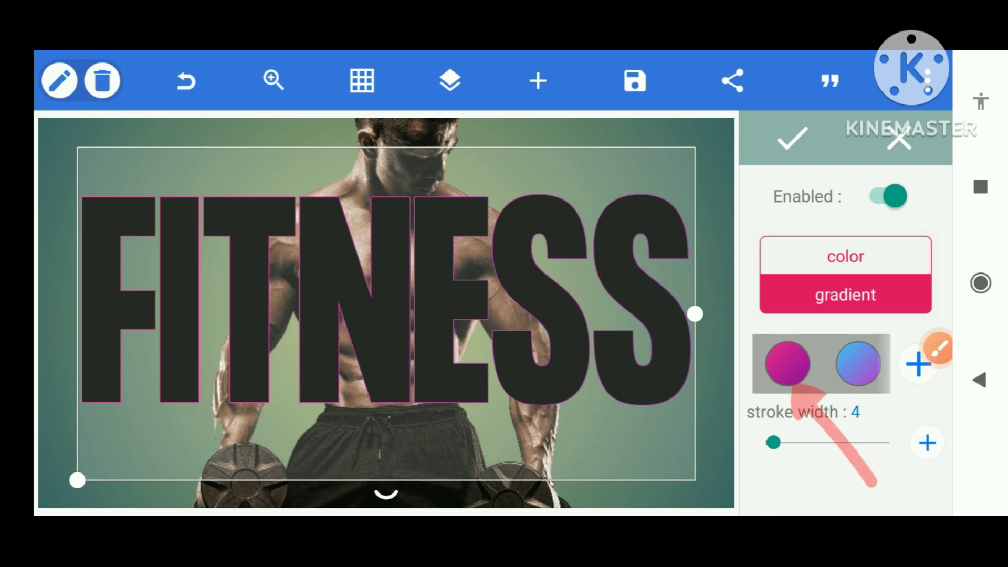
key("Escape")
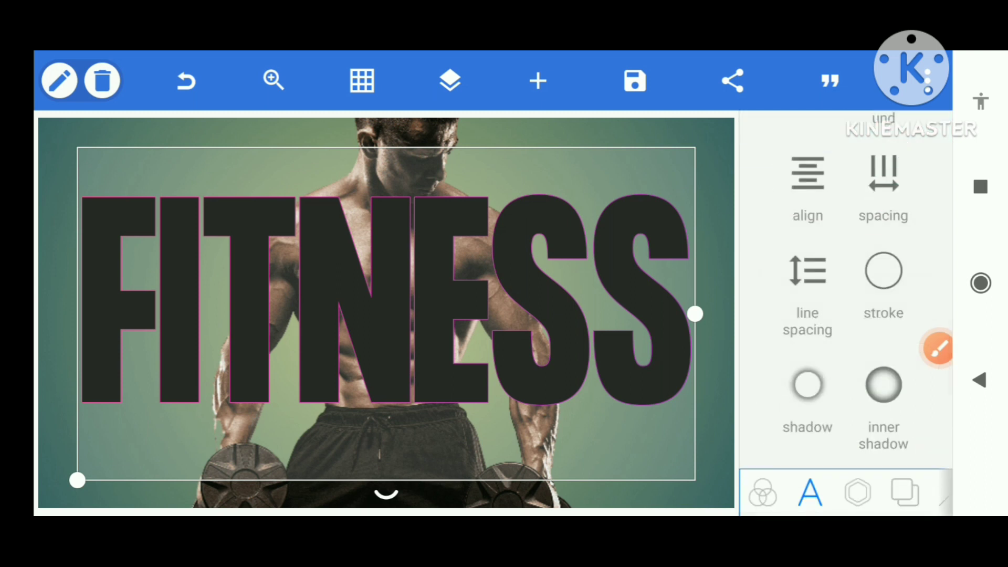
scroll(844, 291, "up", 5)
scroll(846, 291, "down", 3)
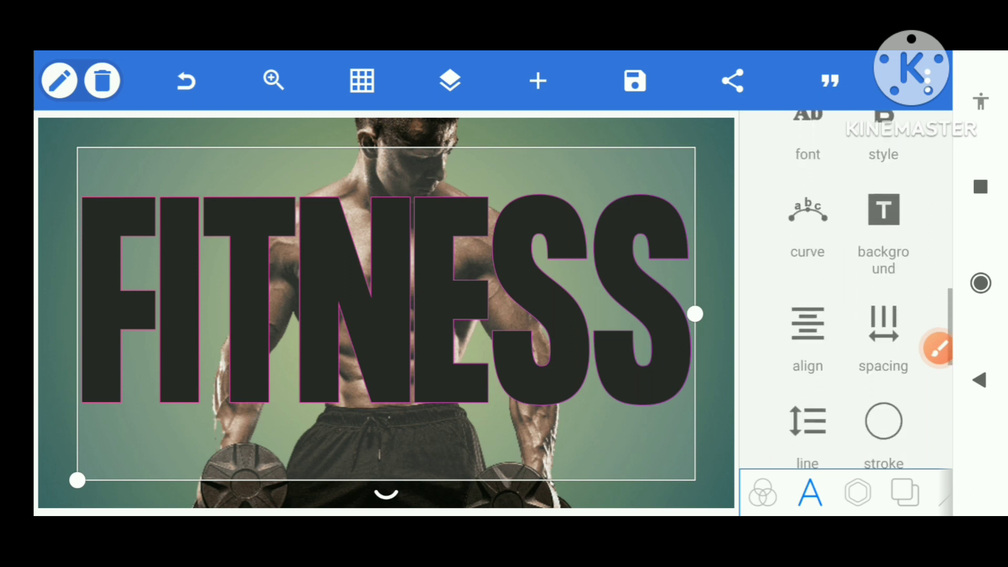
scroll(845, 292, "up", 2)
scroll(845, 292, "up", 3)
scroll(845, 292, "up", 1)
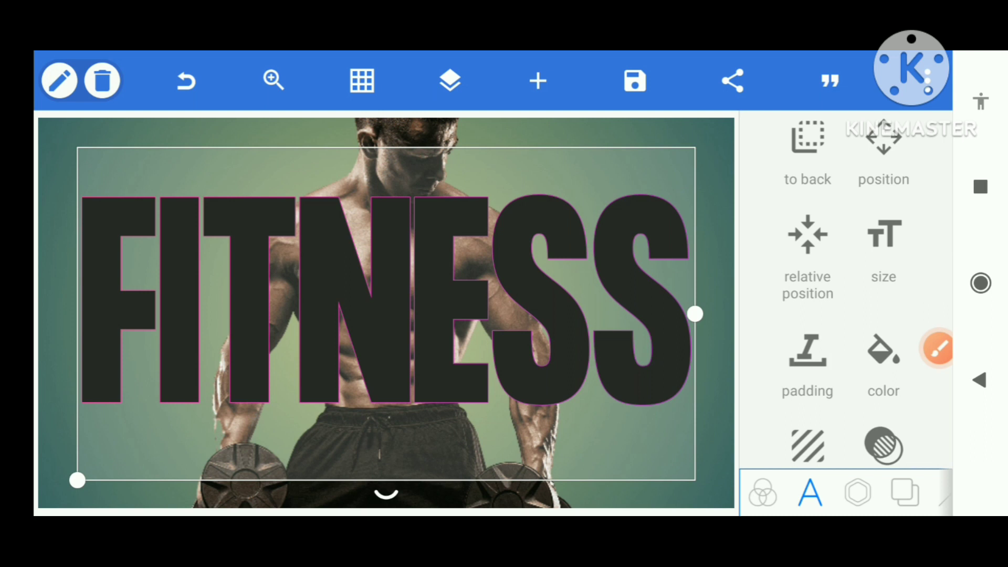
Step: Open the black FITNESS text's Color settings and its colour picker, currently showing black
left_click(883, 362)
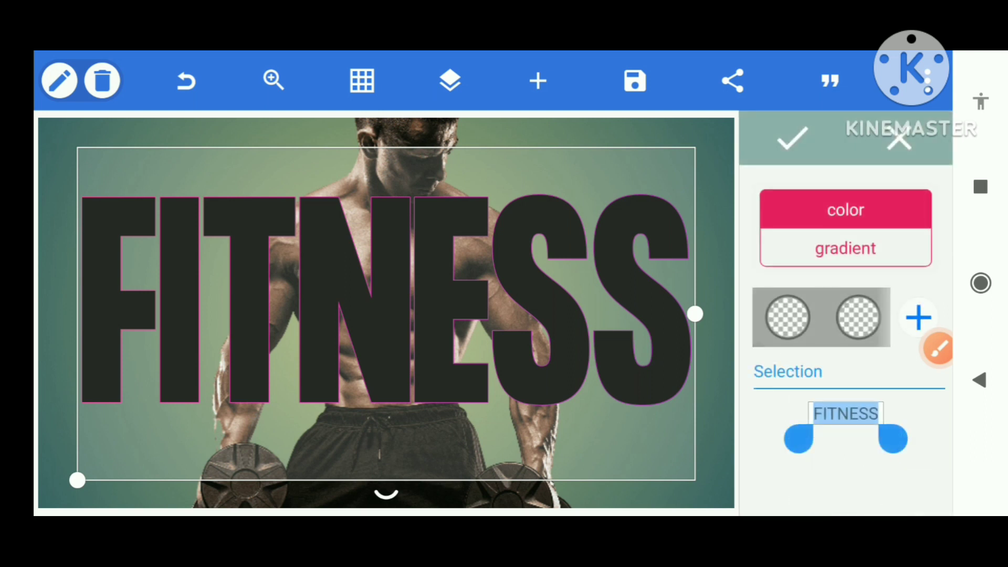
left_click(938, 349)
mouse_move(928, 285)
left_mouse_down()
mouse_move(906, 340)
mouse_move(929, 289)
left_mouse_up()
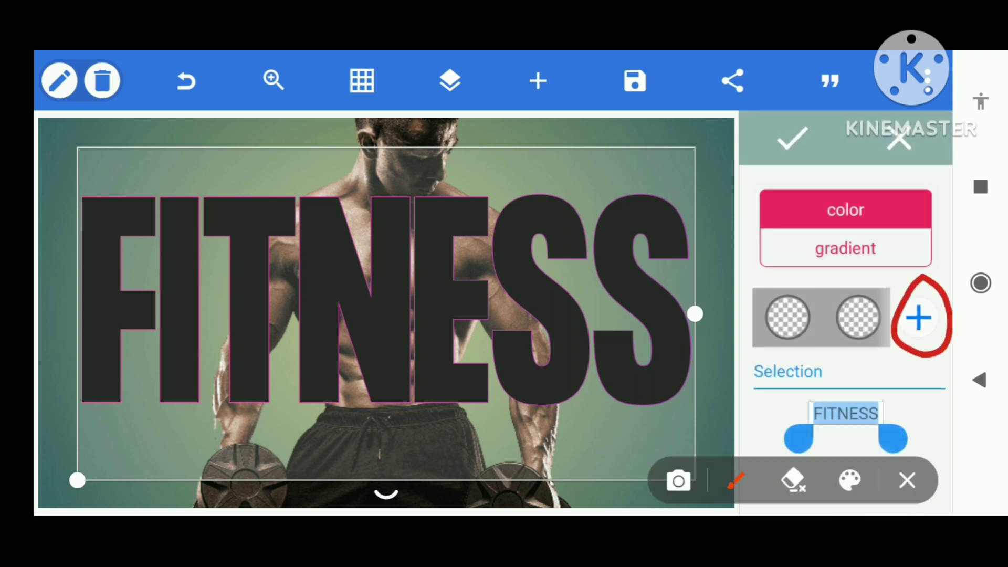
left_click(906, 479)
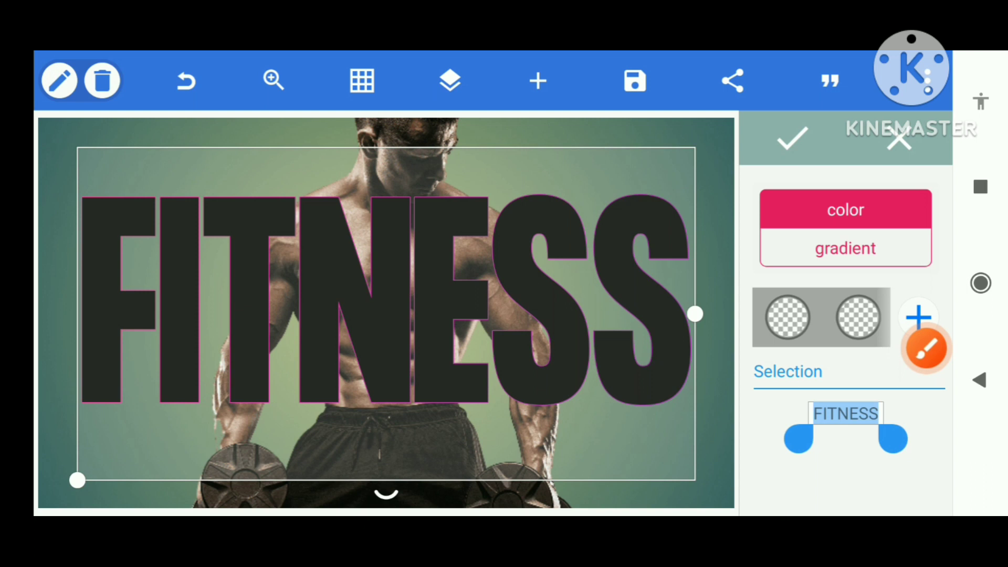
left_click_drag(926, 349, 919, 490)
left_click(919, 318)
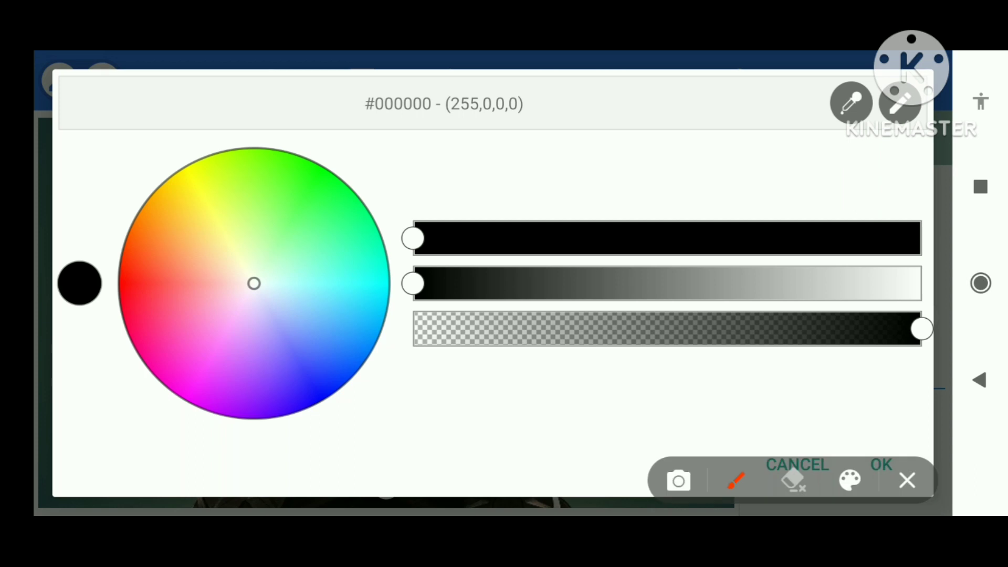
Step: Set the front FITNESS fill transparency to 0 and apply it, leaving only the outline
mouse_move(838, 315)
left_mouse_down()
mouse_move(930, 310)
mouse_move(880, 272)
left_mouse_up()
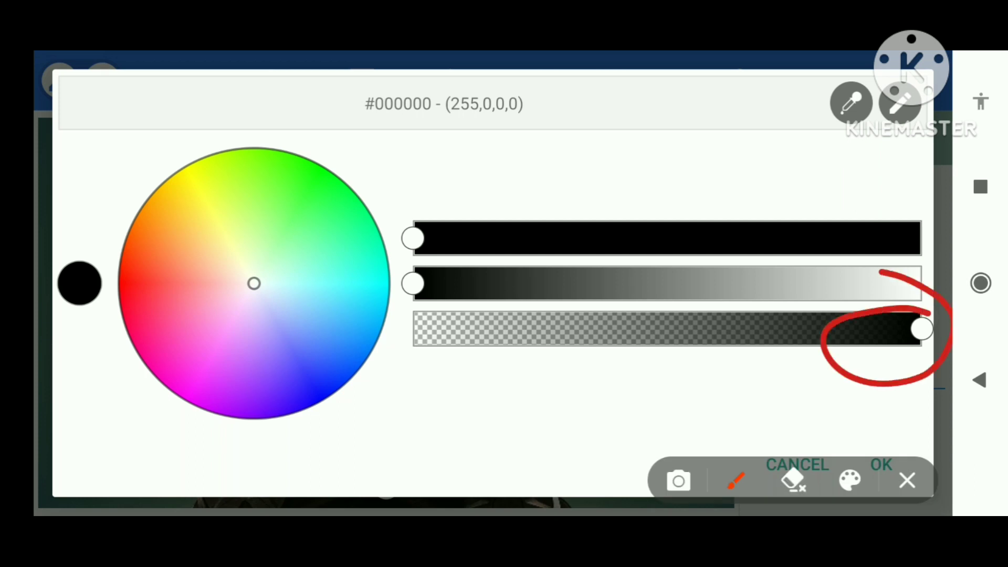
mouse_move(880, 272)
left_mouse_down()
mouse_move(831, 371)
mouse_move(878, 296)
left_mouse_up()
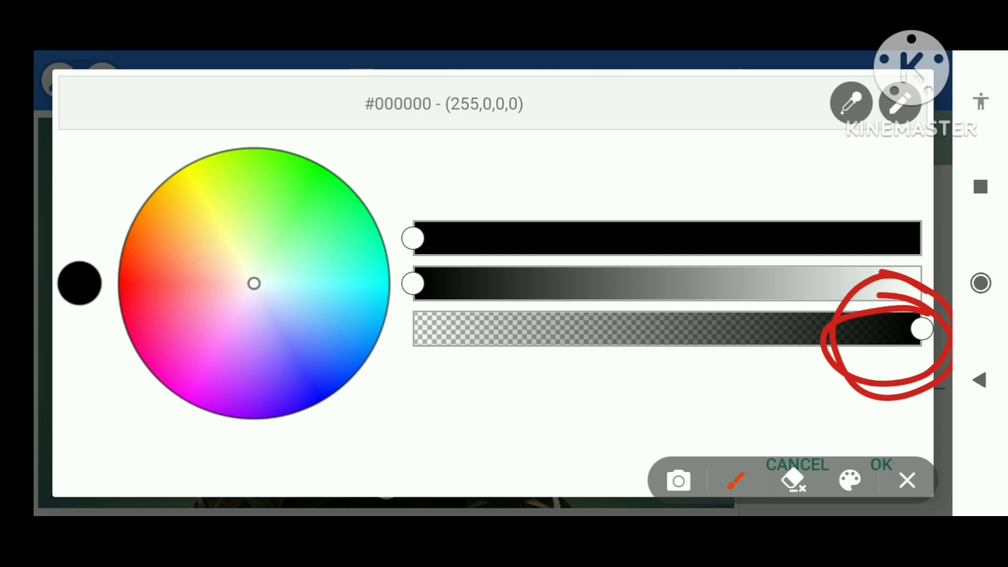
left_click(908, 481)
left_click_drag(921, 329, 412, 329)
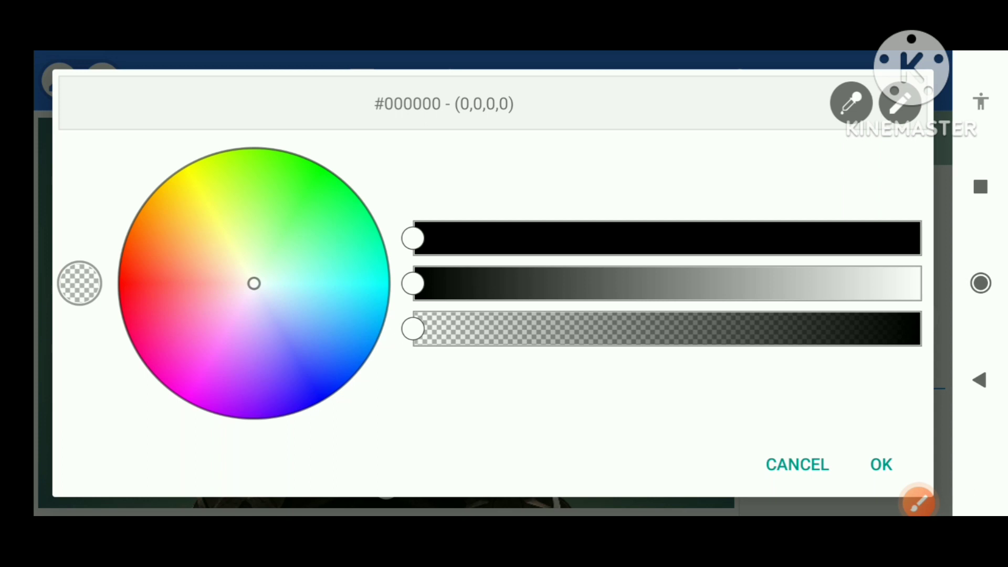
left_click(919, 503)
mouse_move(335, 88)
left_mouse_down()
mouse_move(504, 83)
mouse_move(484, 85)
left_mouse_up()
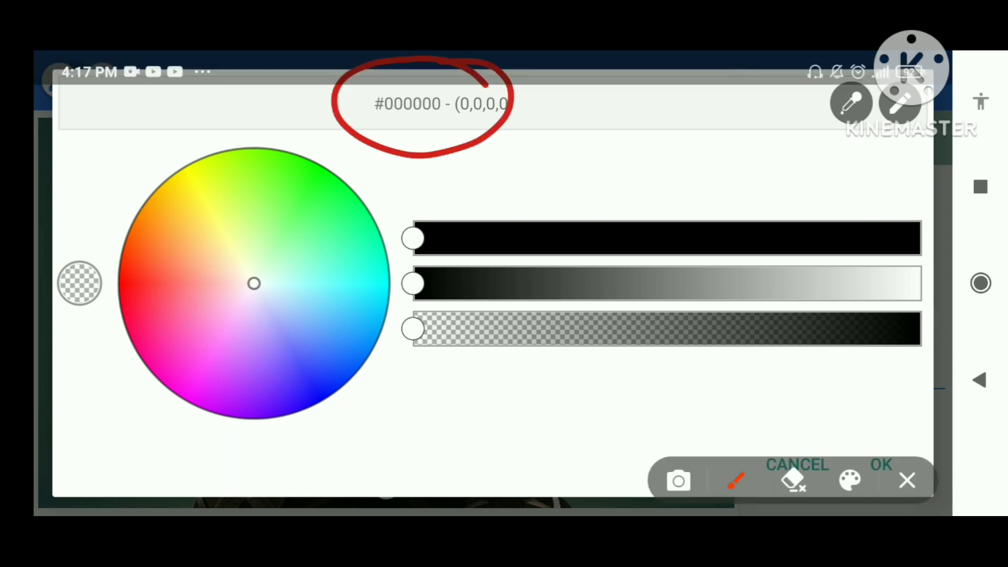
left_click(907, 481)
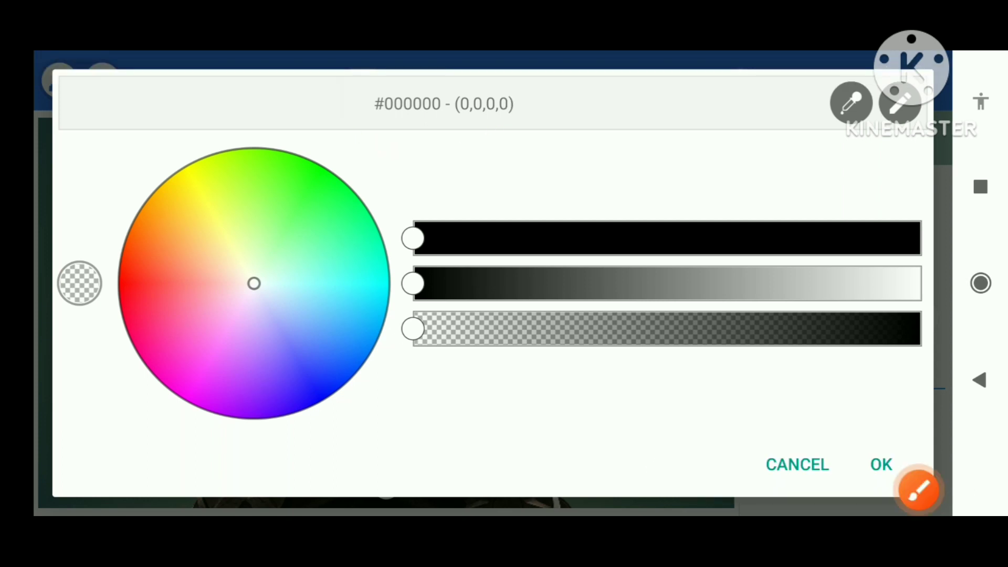
left_click(881, 464)
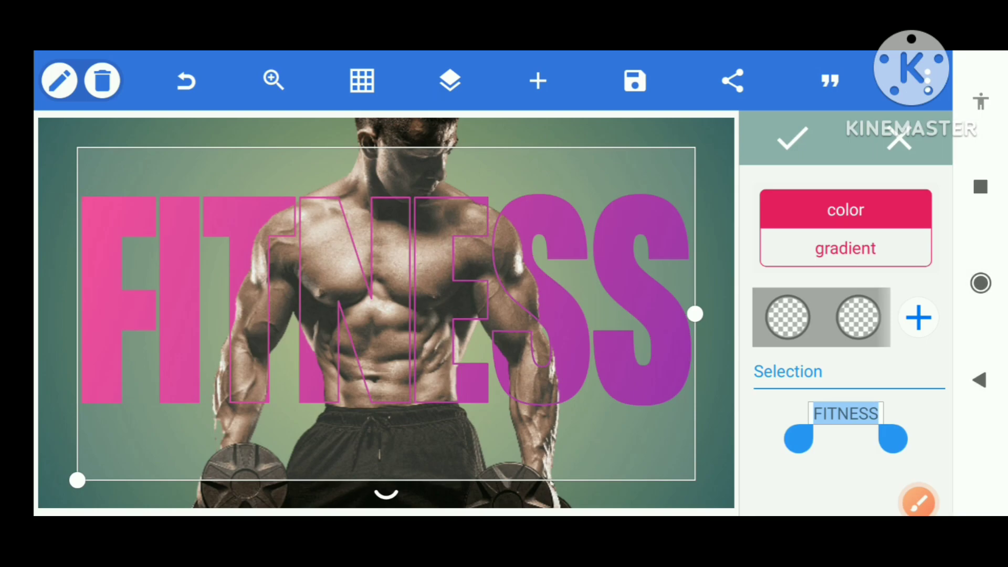
left_click(793, 139)
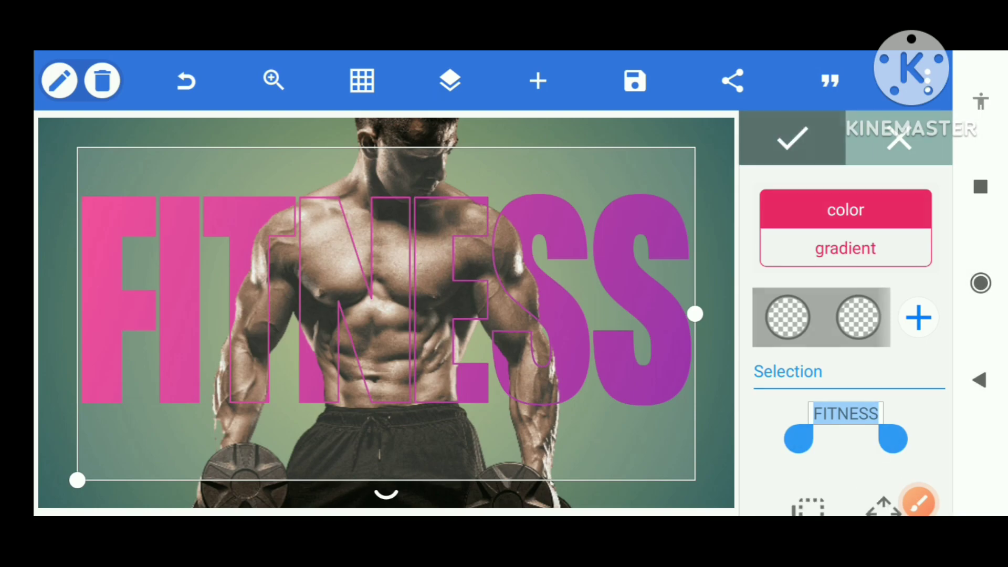
left_click_drag(917, 500, 927, 378)
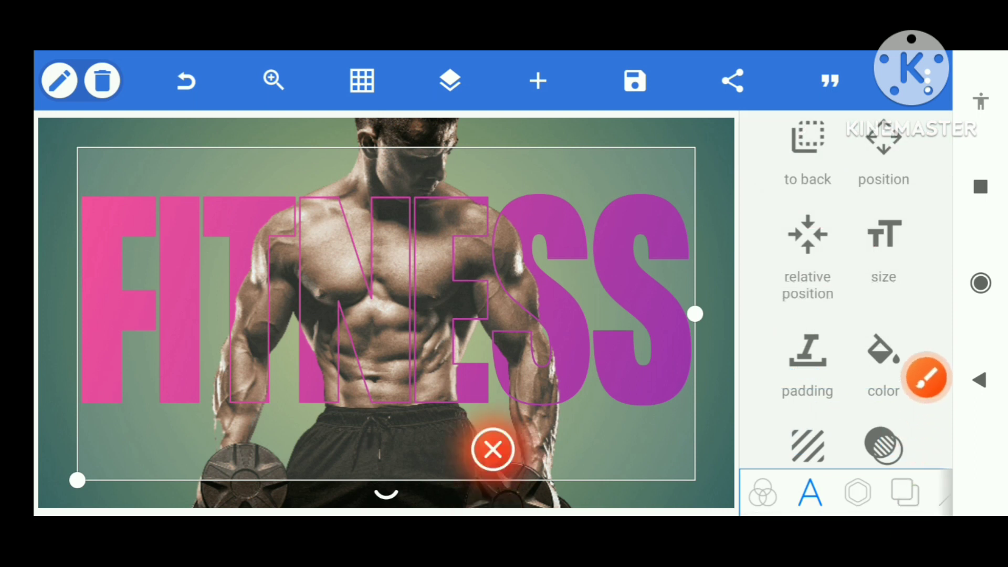
Step: Set the canvas background to a solid white colour instead of the green gradient
left_click(905, 493)
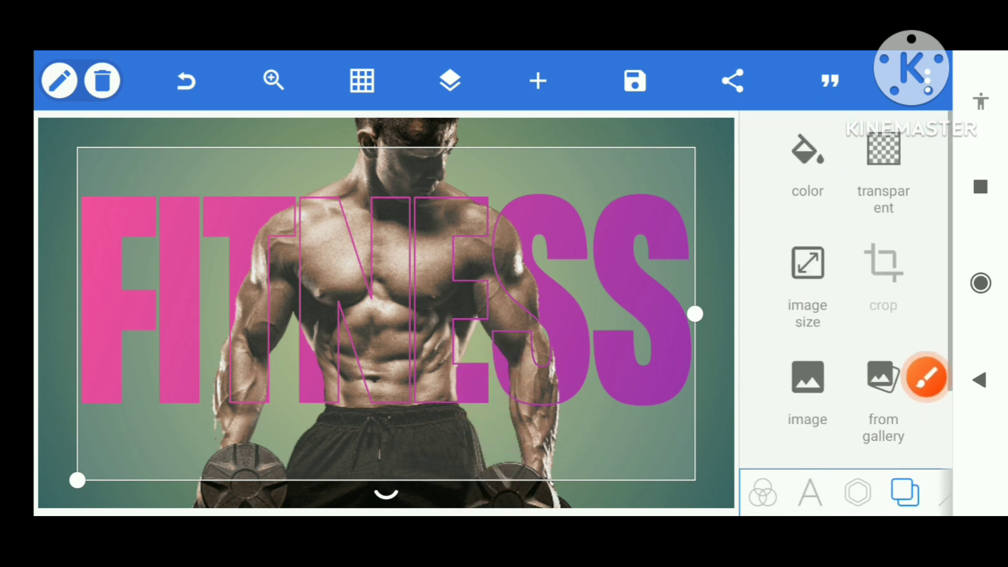
left_click(807, 154)
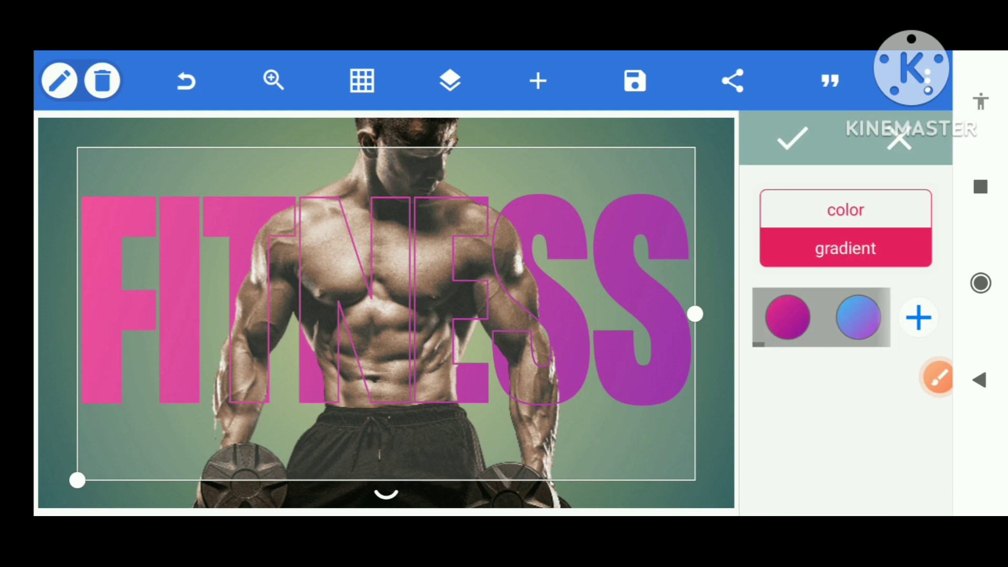
left_click(845, 210)
left_click_drag(866, 318, 780, 318)
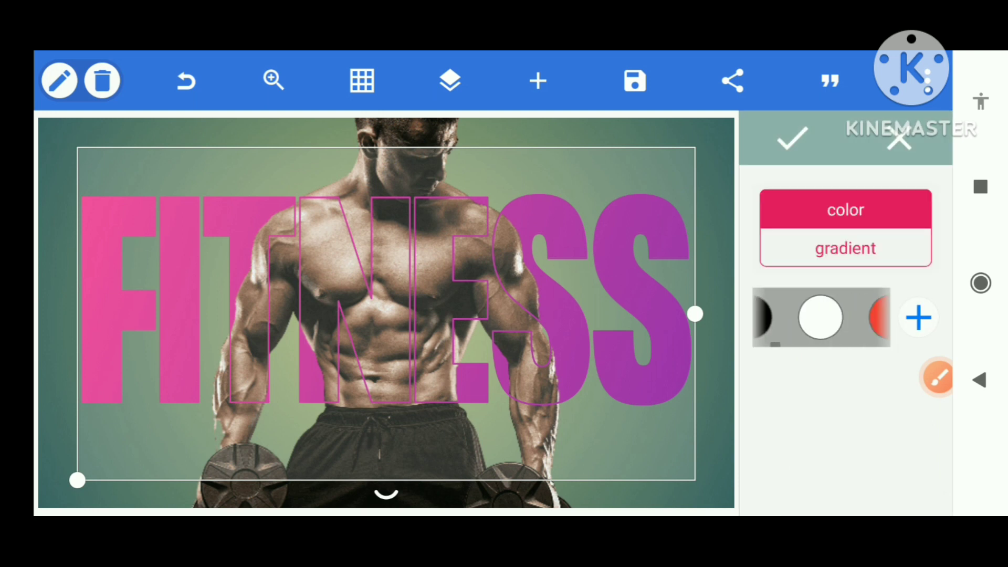
left_click(821, 318)
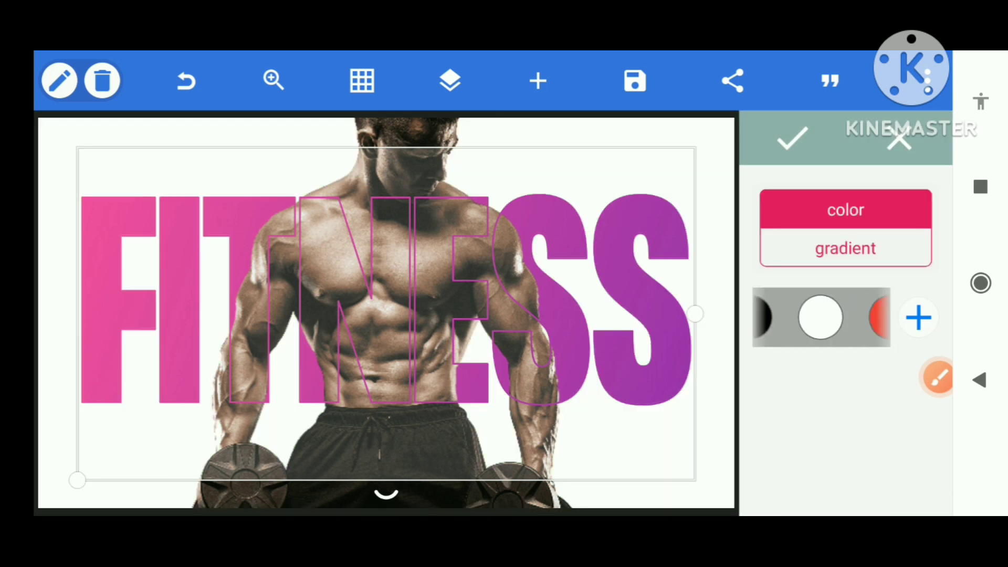
left_click(793, 139)
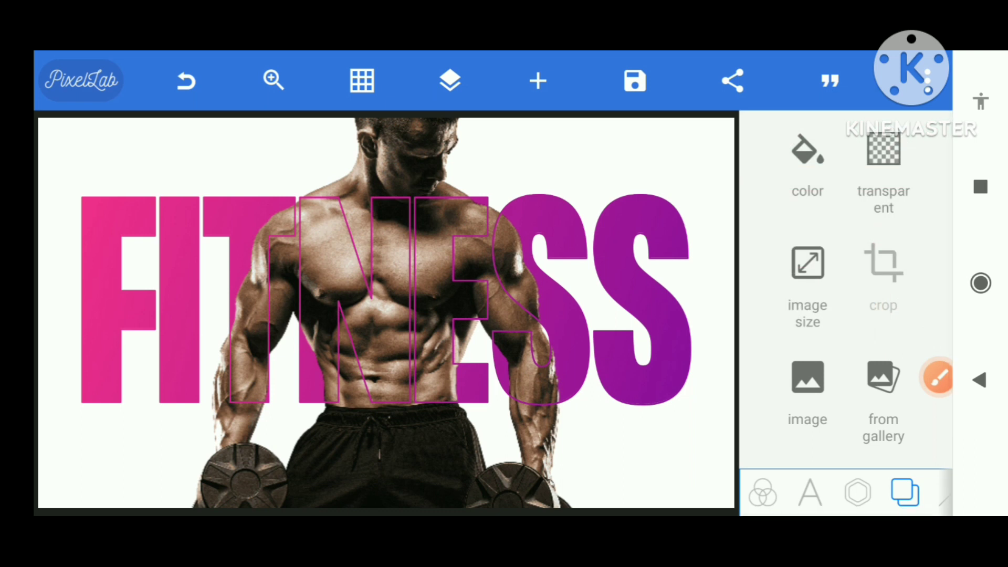